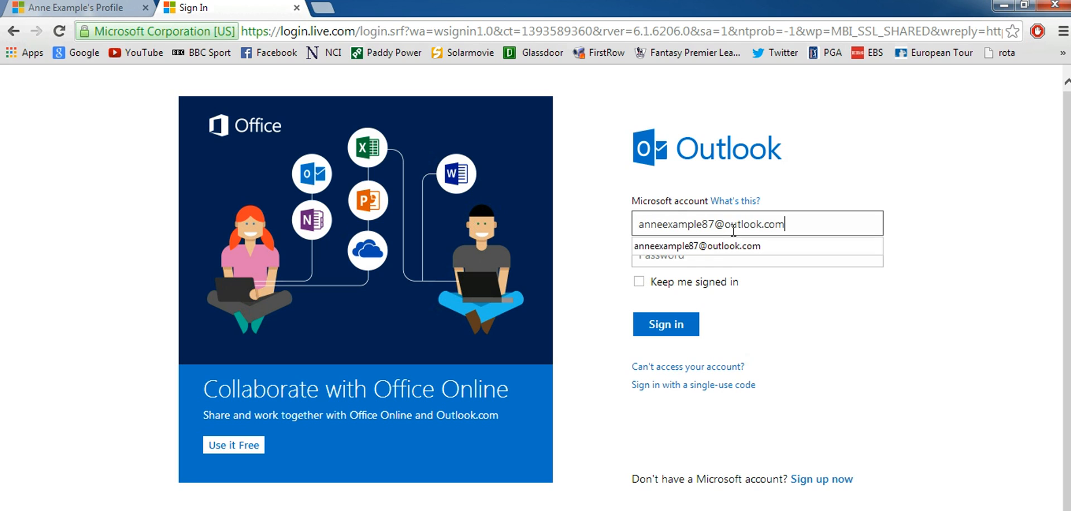
- Sign in with the saved account address and its password, reaching the inbox with 7 unread messages
left_click(726, 250)
left_click(717, 249)
type("********")
left_click(678, 329)
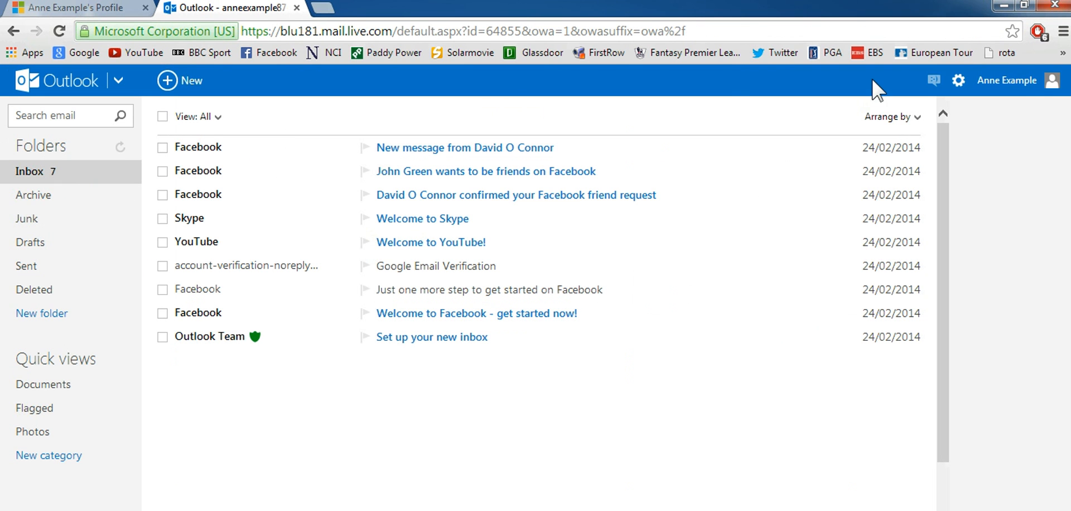
- From Edit profile, load Koala.jpg from Sample Pictures as the new picture, previewed in the crop frame
left_click(1012, 89)
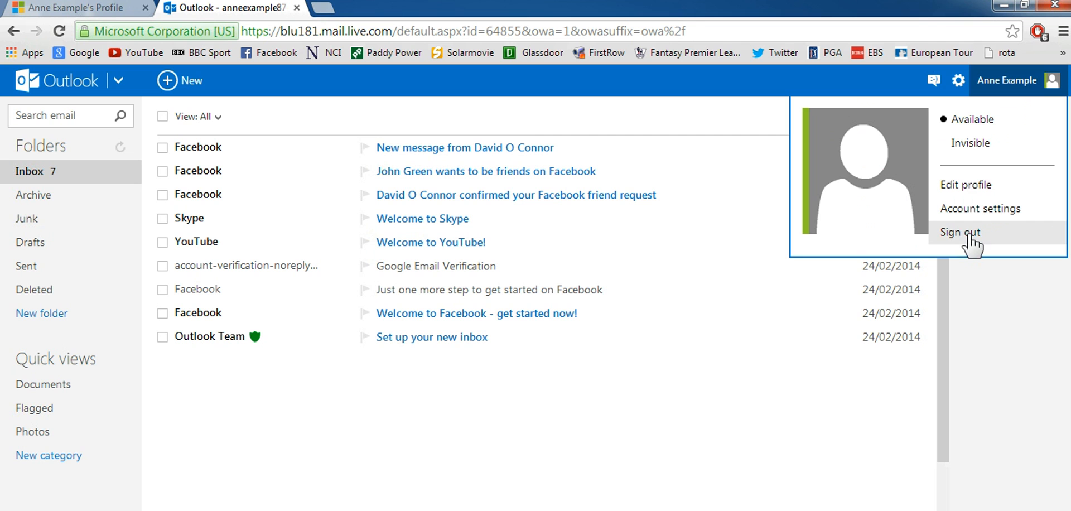
left_click(970, 185)
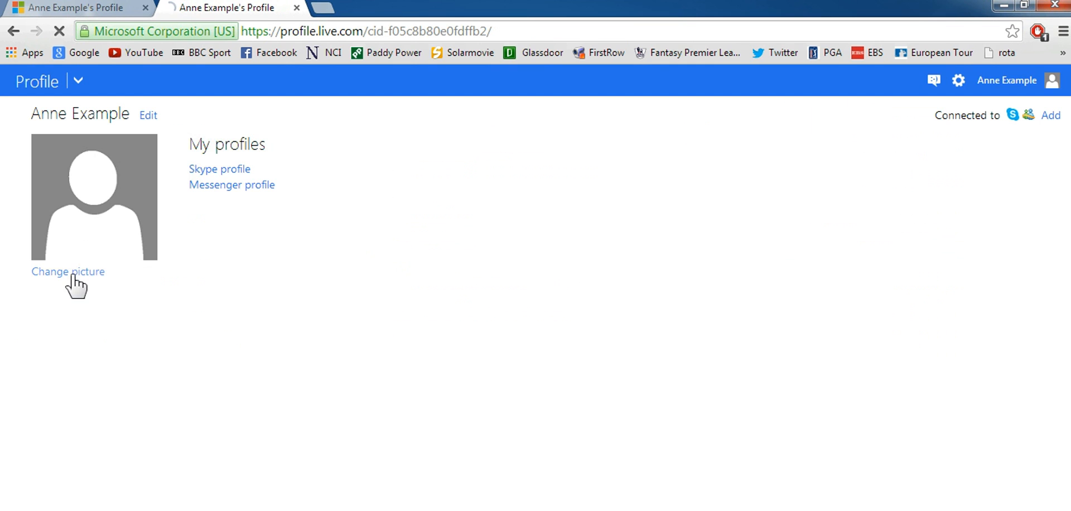
left_click(69, 273)
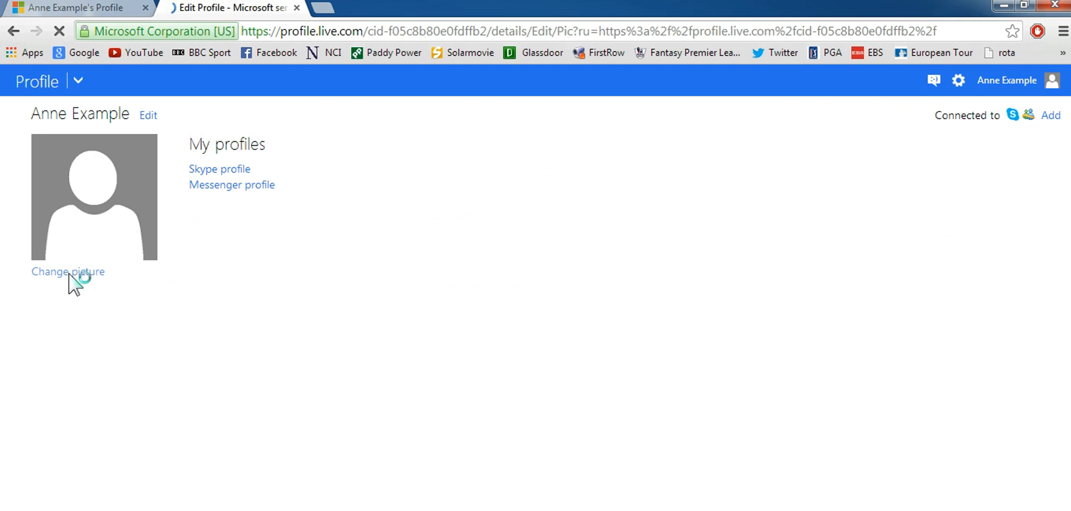
left_click(71, 203)
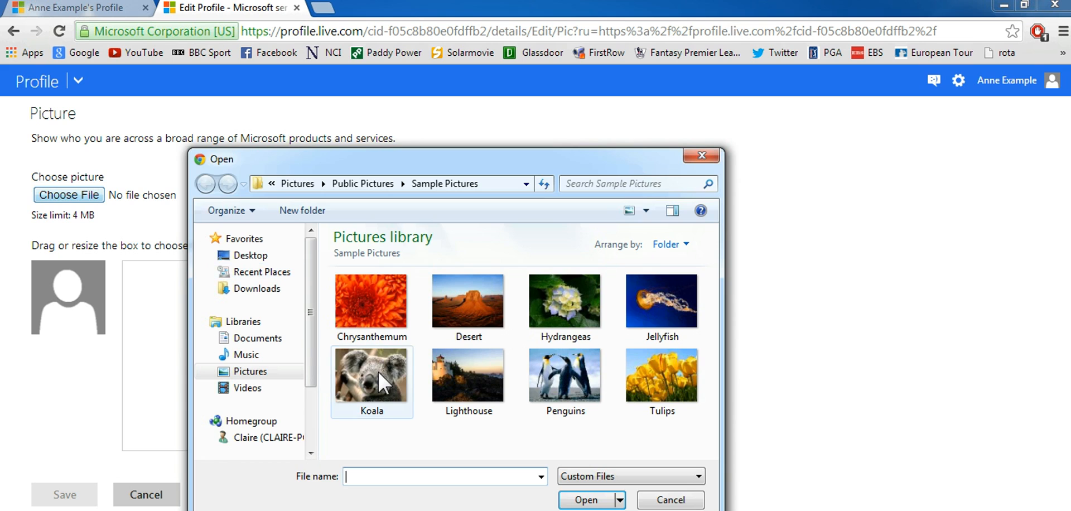
double_click(378, 372)
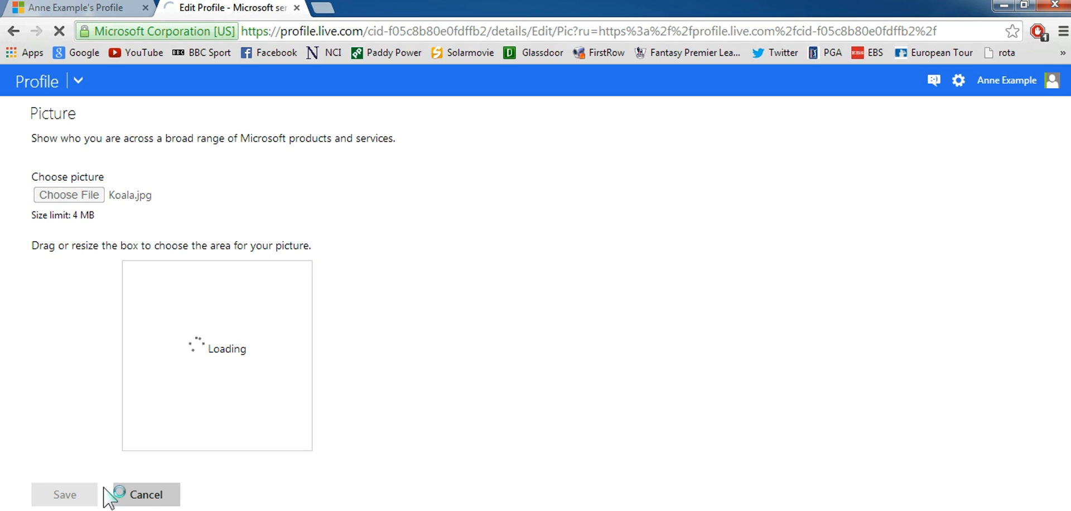
left_click(64, 495)
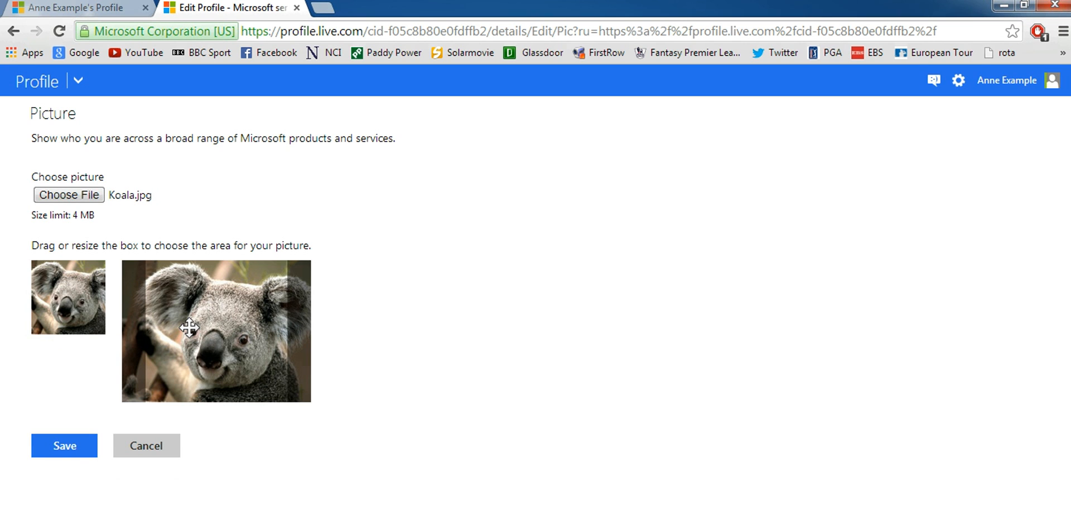
- Save the koala profile picture and return to Outlook.com mail through the app launcher
left_click(64, 447)
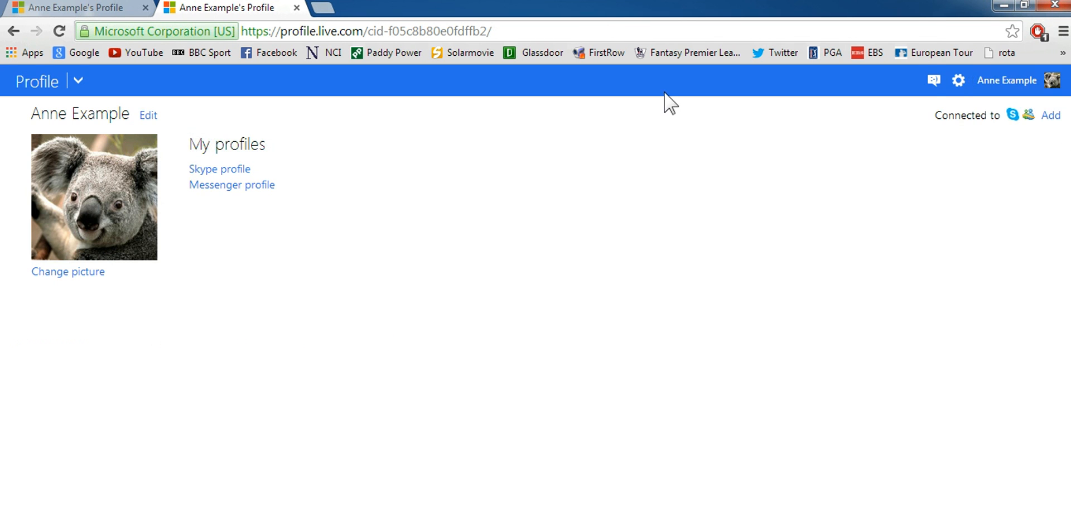
left_click(75, 82)
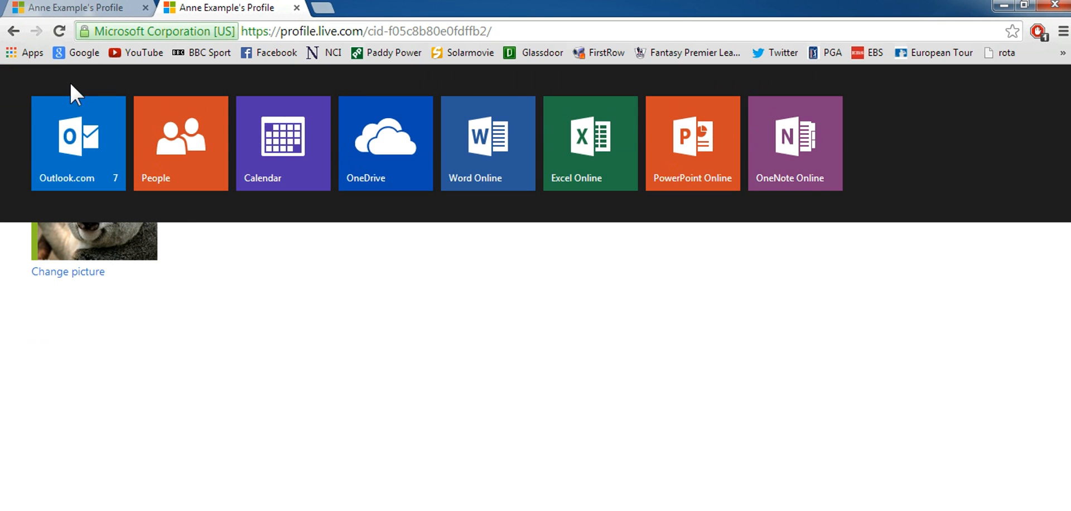
left_click(78, 167)
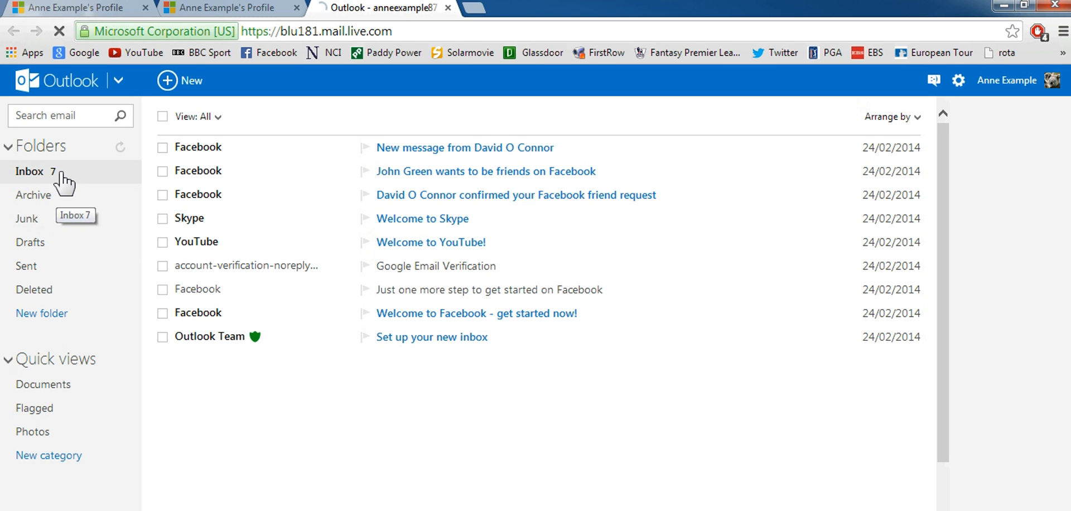
left_click(64, 174)
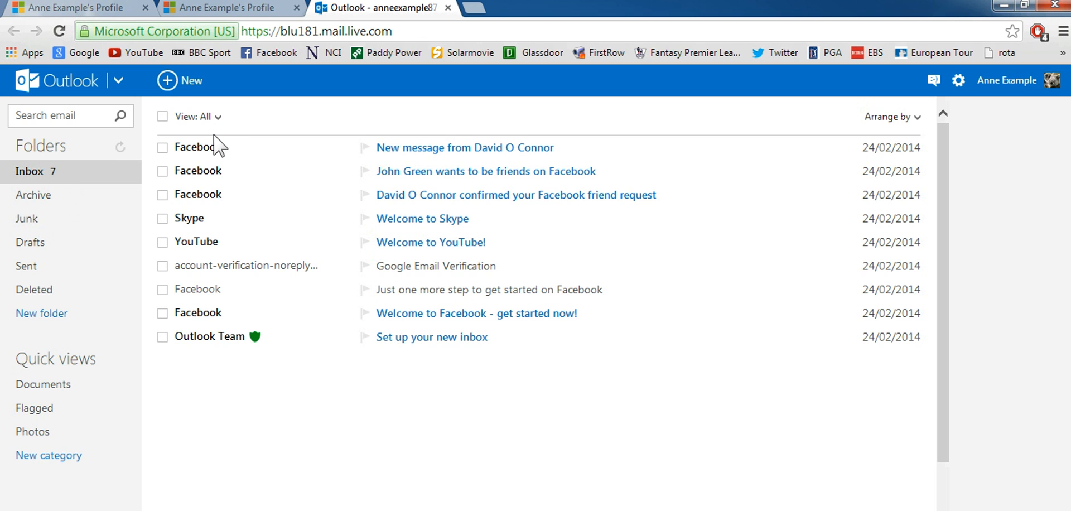
mouse_move(218, 158)
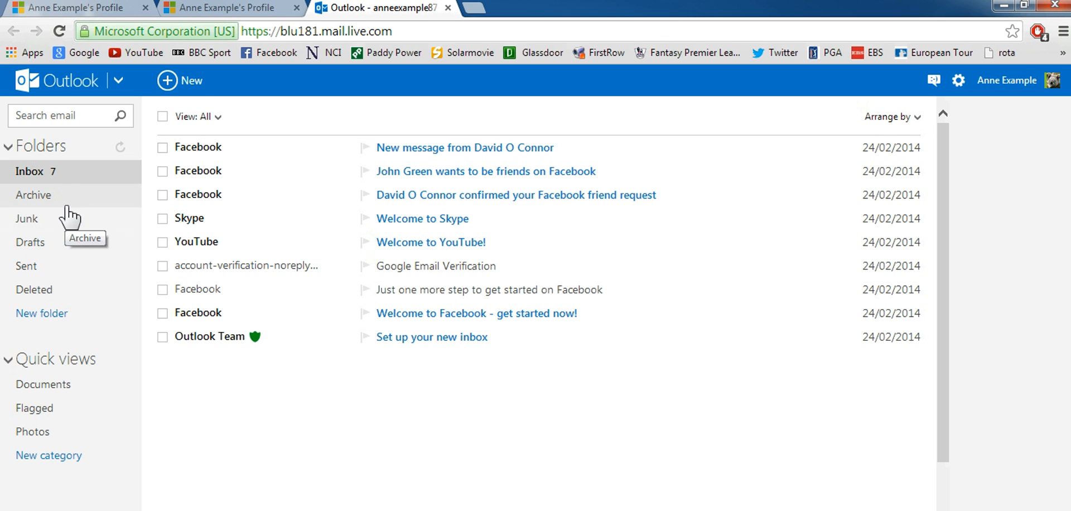
- Start a new message with one typed e-mail address and a second suggested contact on the To line
left_click(202, 87)
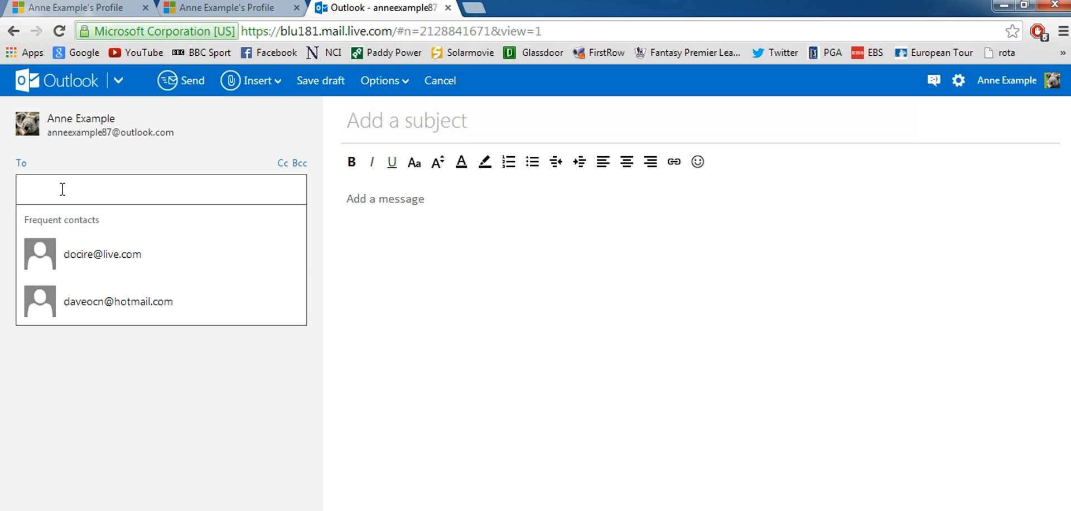
left_click(294, 255)
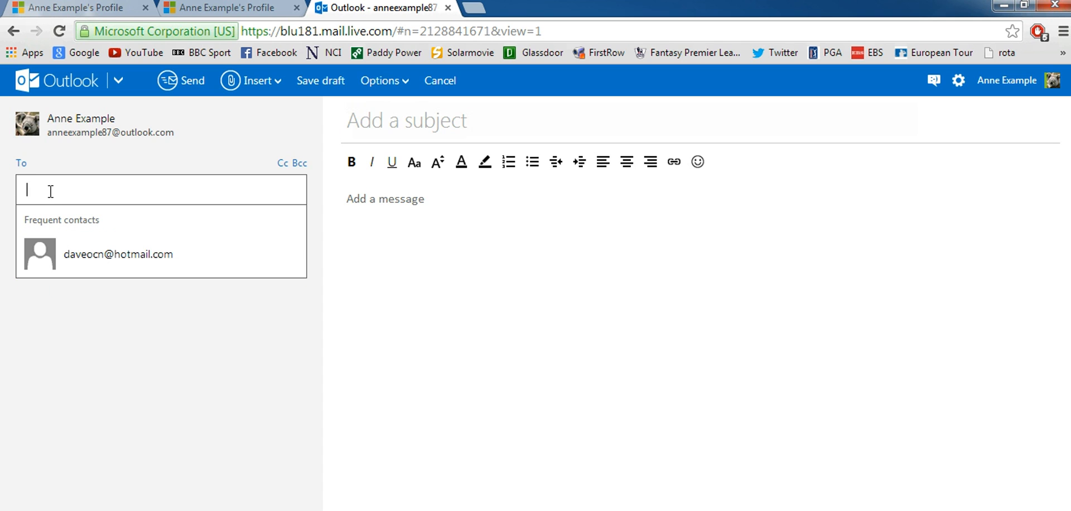
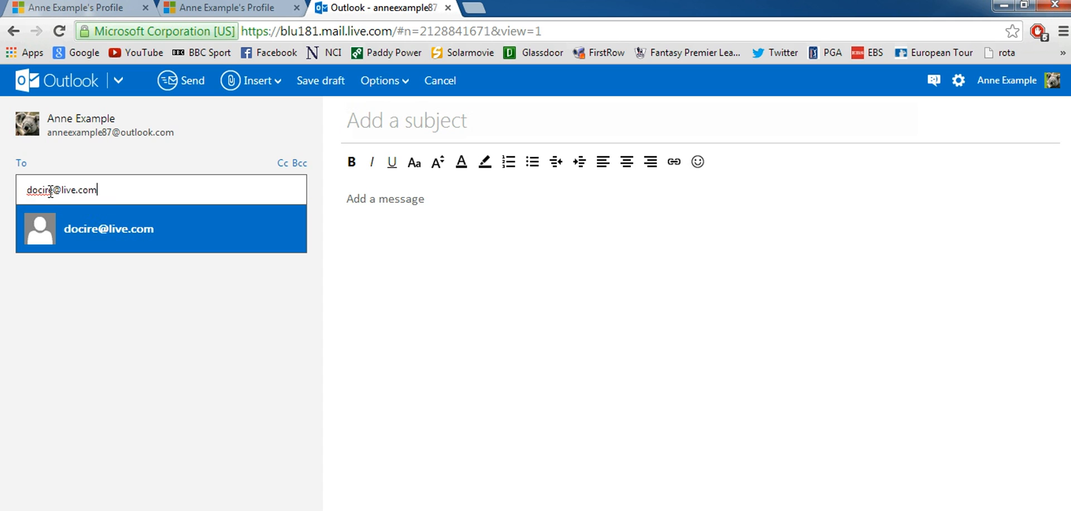
key("Return")
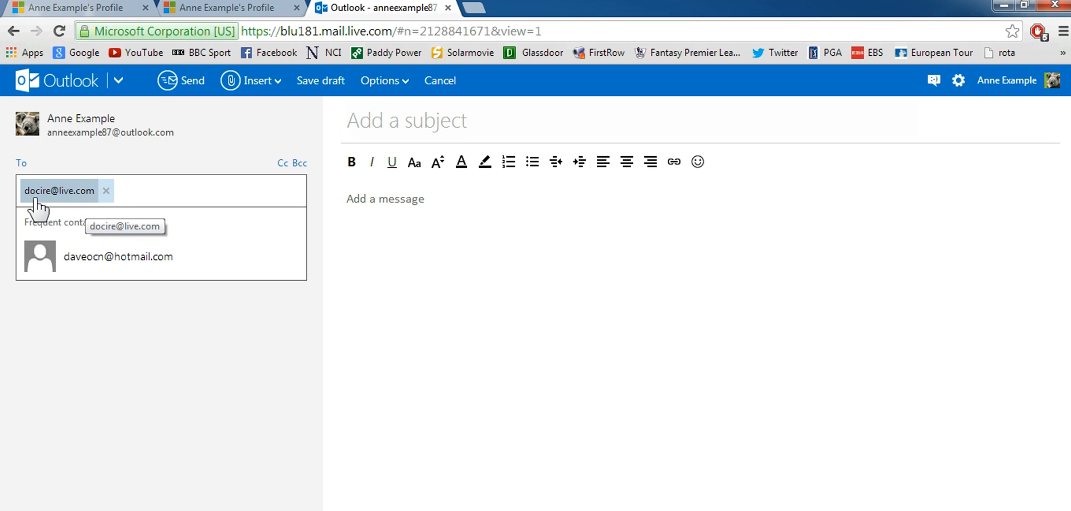
type("dave")
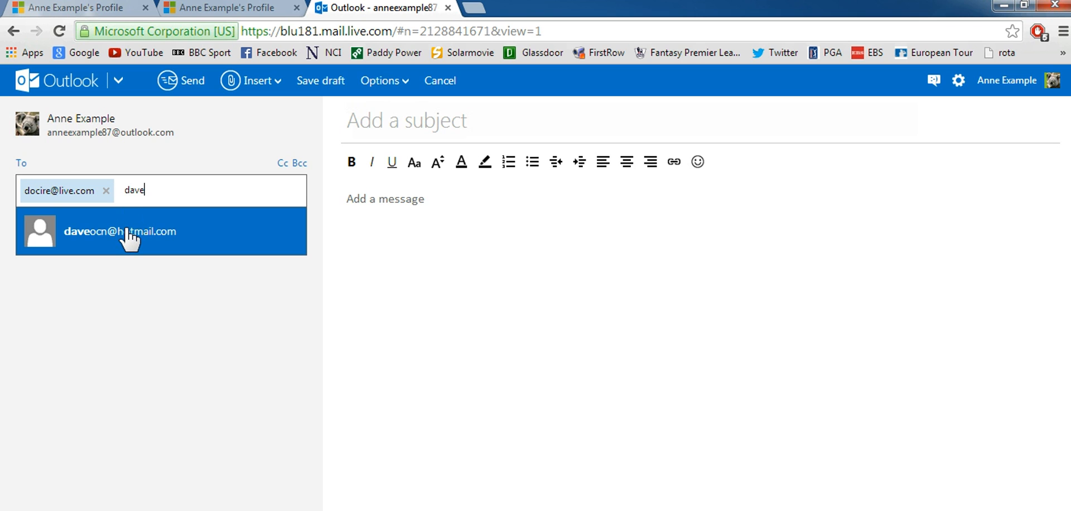
key("ctrl")
left_click(140, 239)
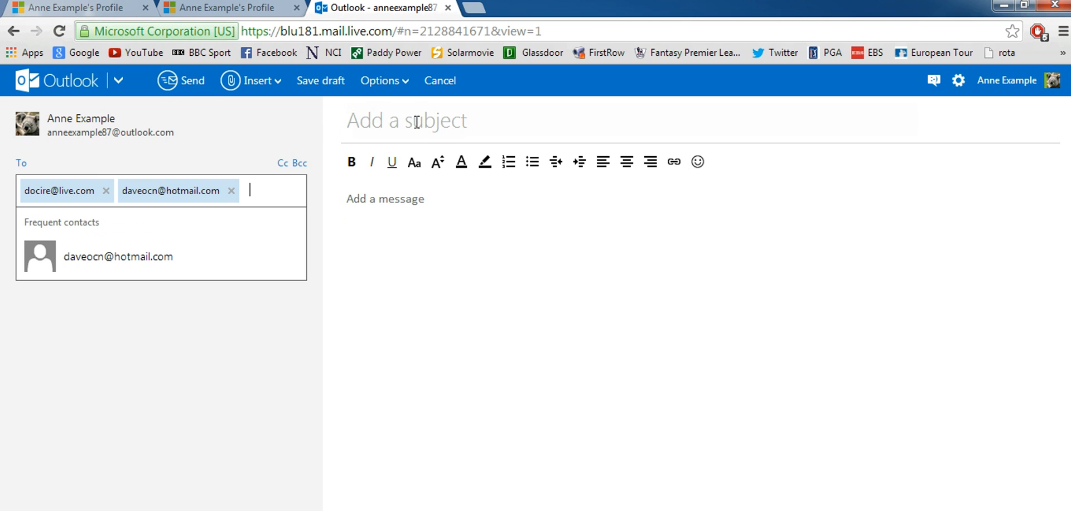
- Enter the subject 'Just saying hi' and begin the message body with bold turned on
left_click(443, 218)
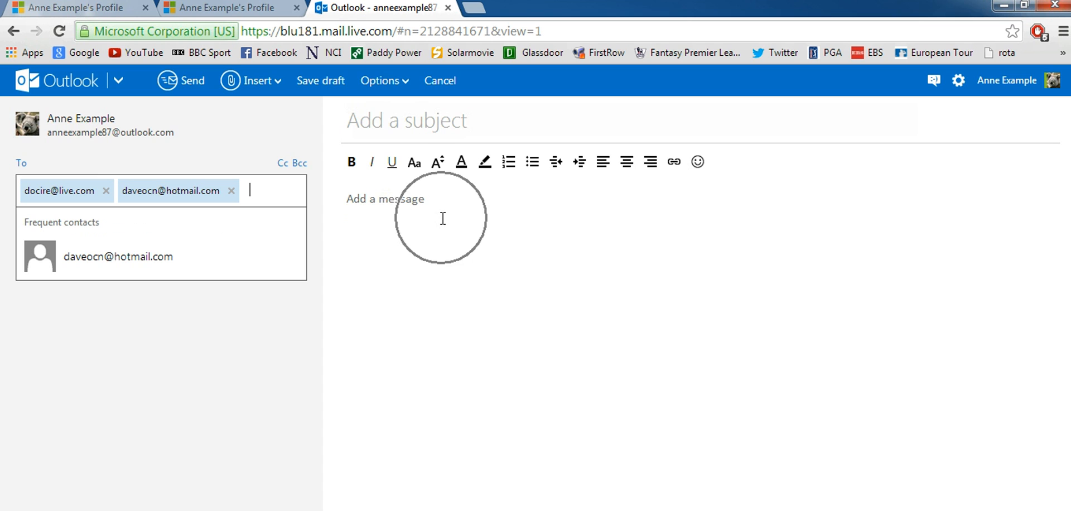
left_click(410, 123)
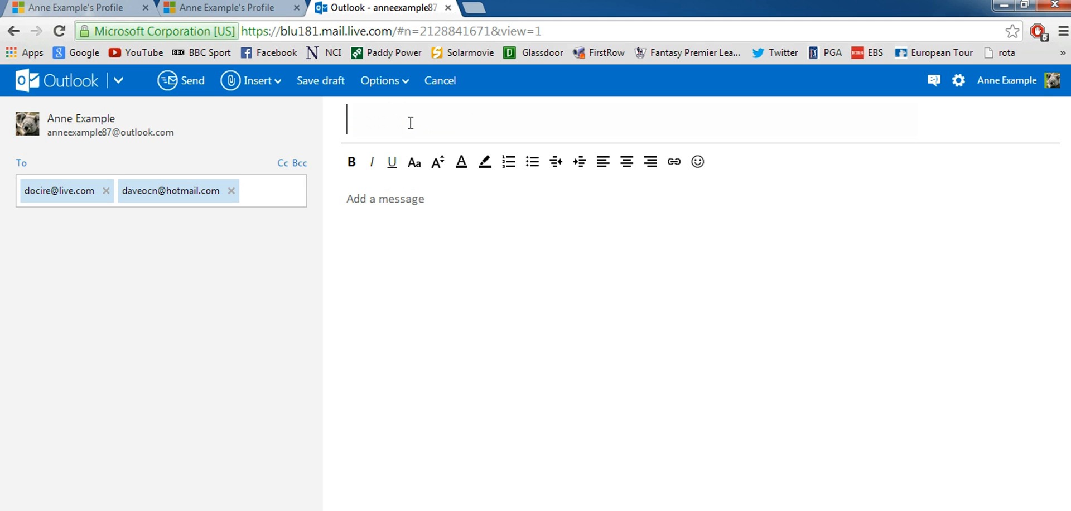
type("Just")
type("saying hi")
left_click(392, 215)
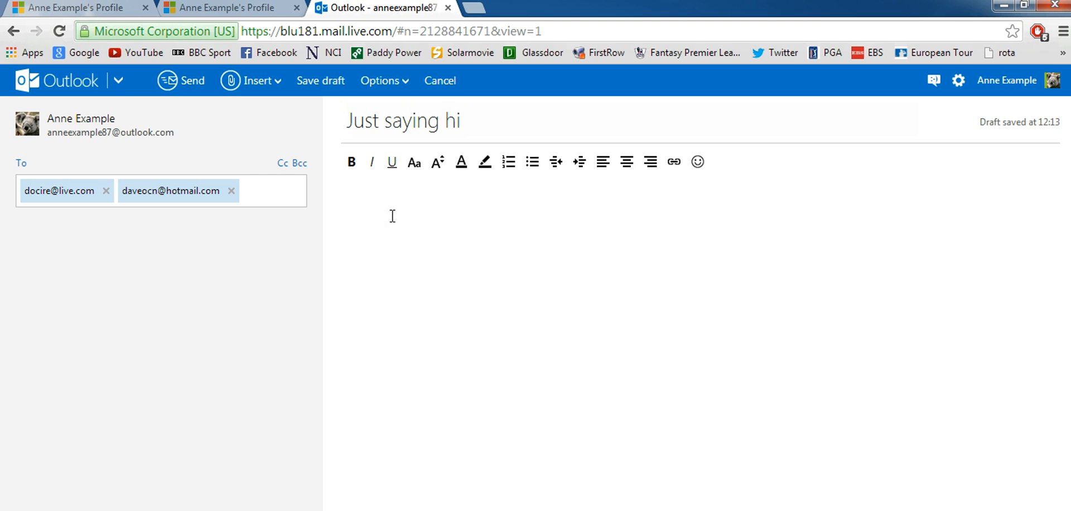
left_click(352, 168)
type("elo")
left_click(357, 200)
right_click(357, 199)
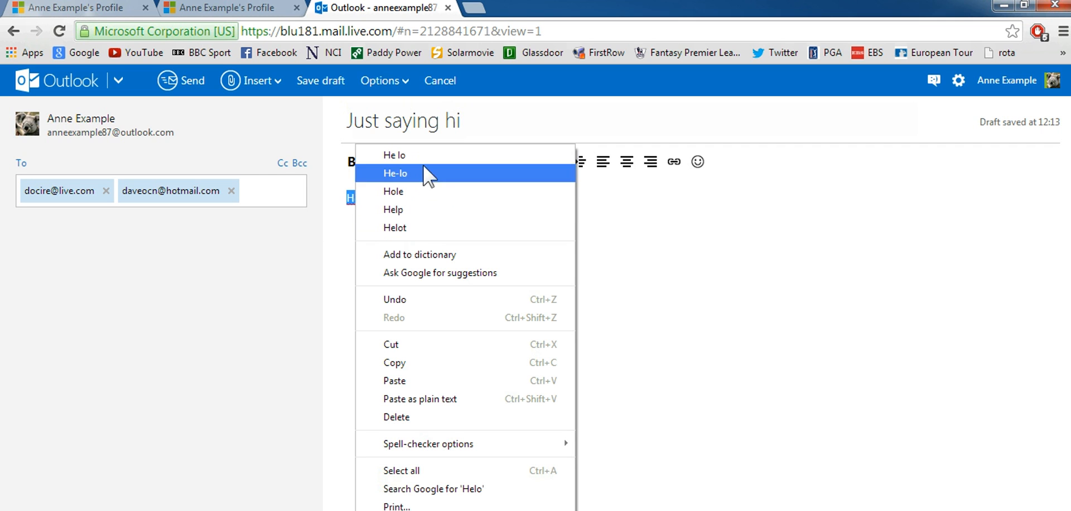
left_click(670, 240)
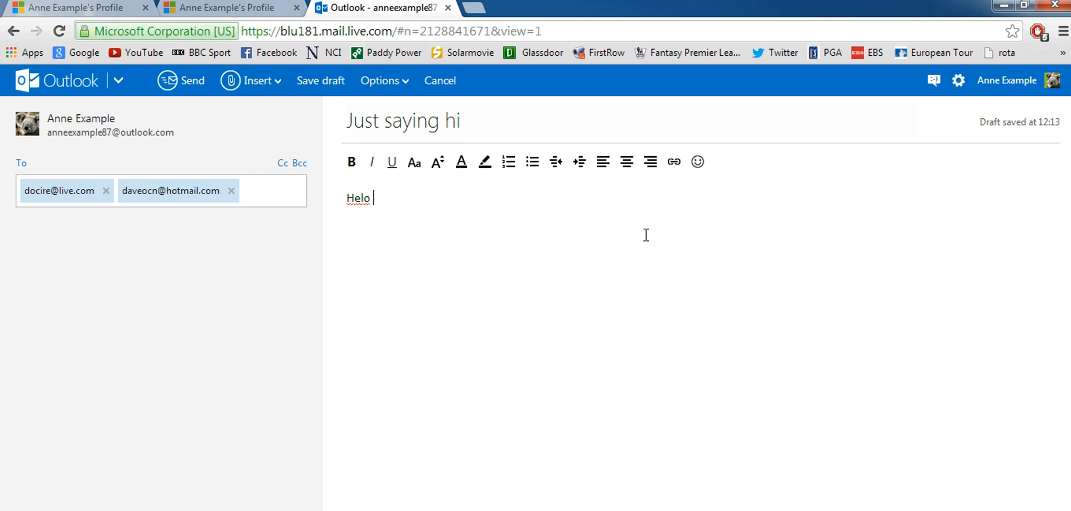
left_click(360, 200)
type("l")
left_click(382, 200)
left_click_drag(382, 199, 346, 198)
left_click(352, 163)
left_click(372, 162)
left_click(392, 162)
left_click(397, 198)
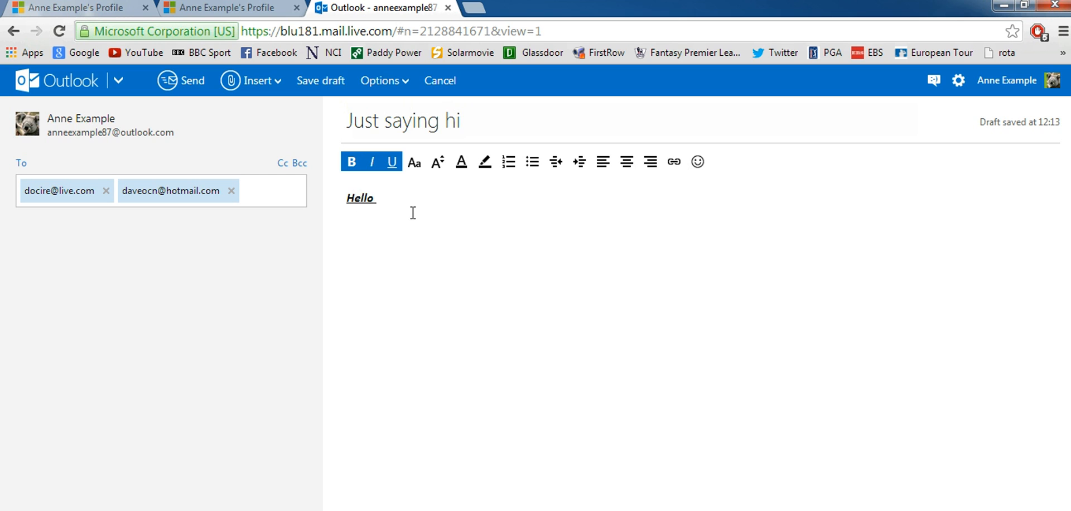
left_click(507, 163)
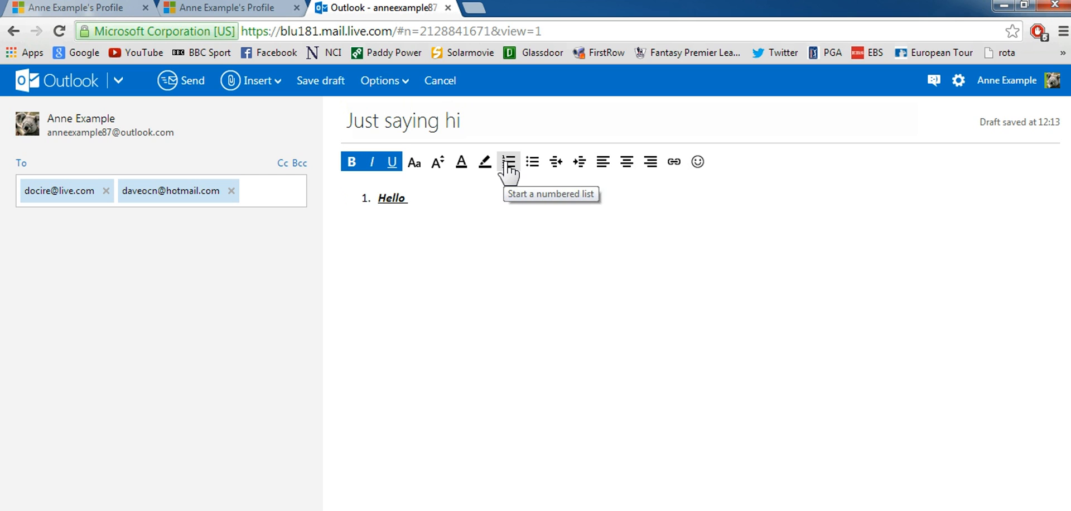
left_click(508, 165)
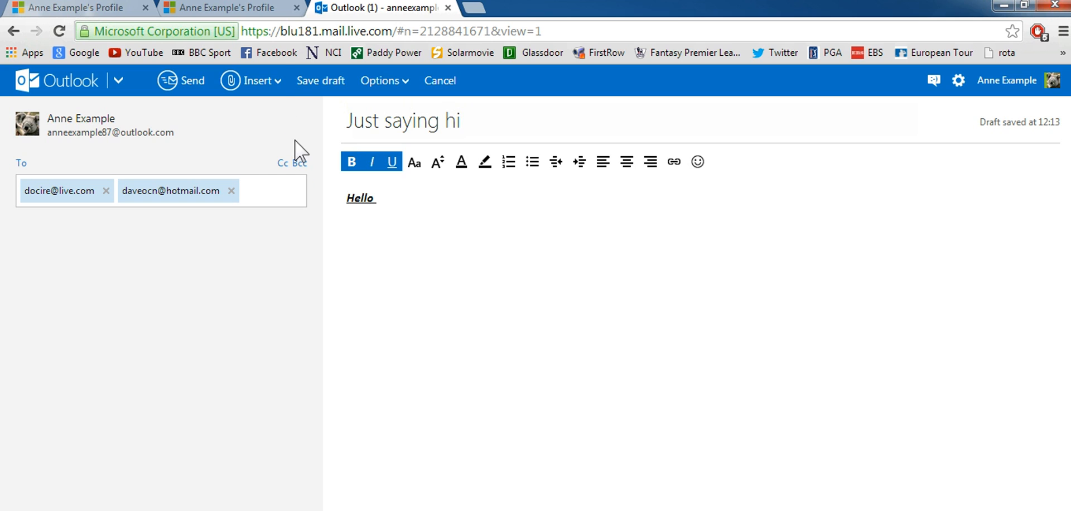
- Attach Koala.jpg from Sample Pictures to the draft as a file attachment
left_click(281, 88)
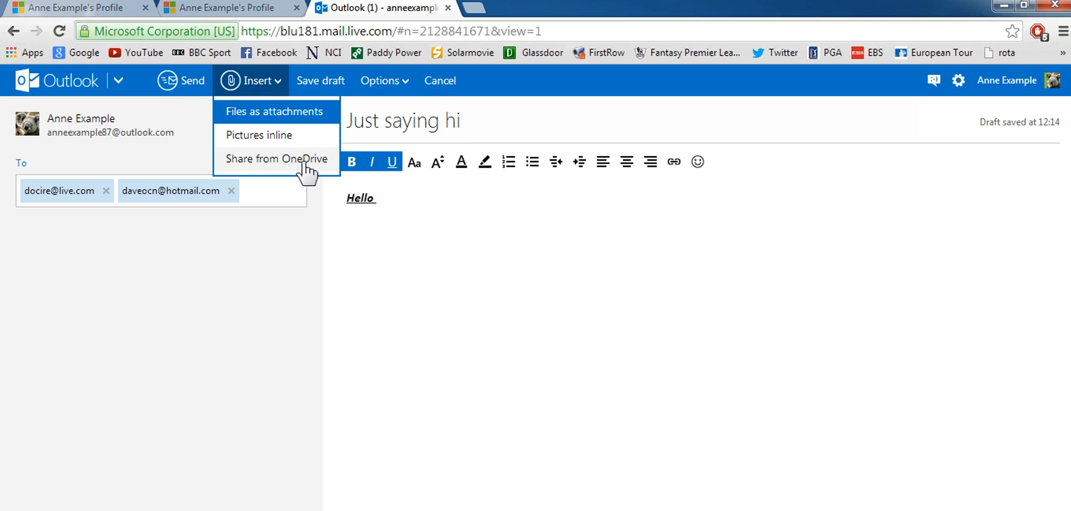
left_click(304, 114)
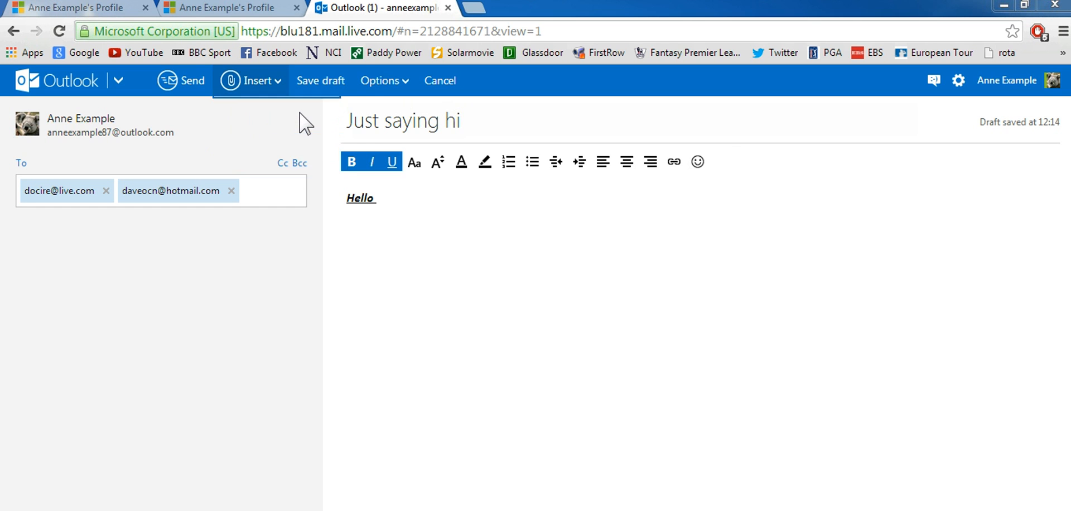
left_click(370, 380)
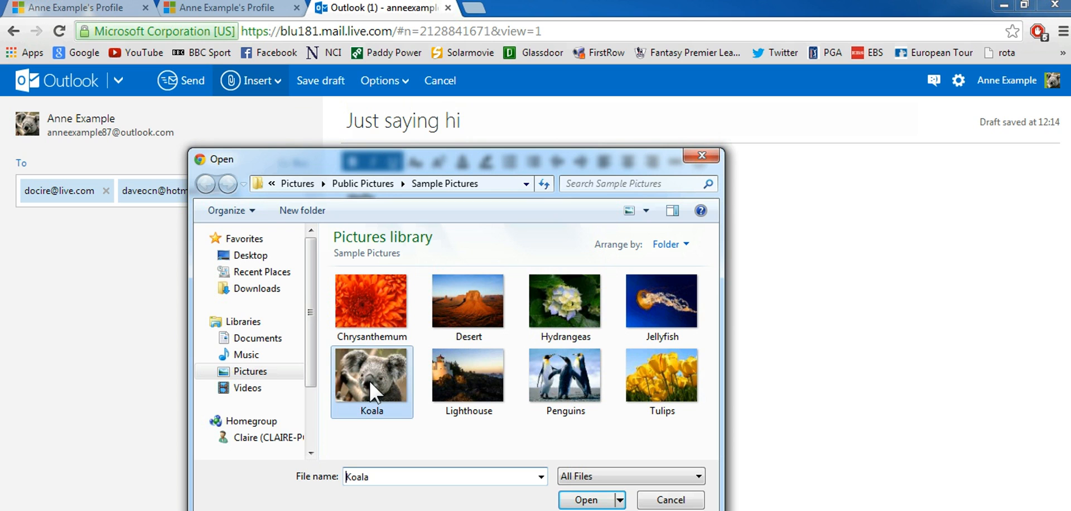
left_click(587, 500)
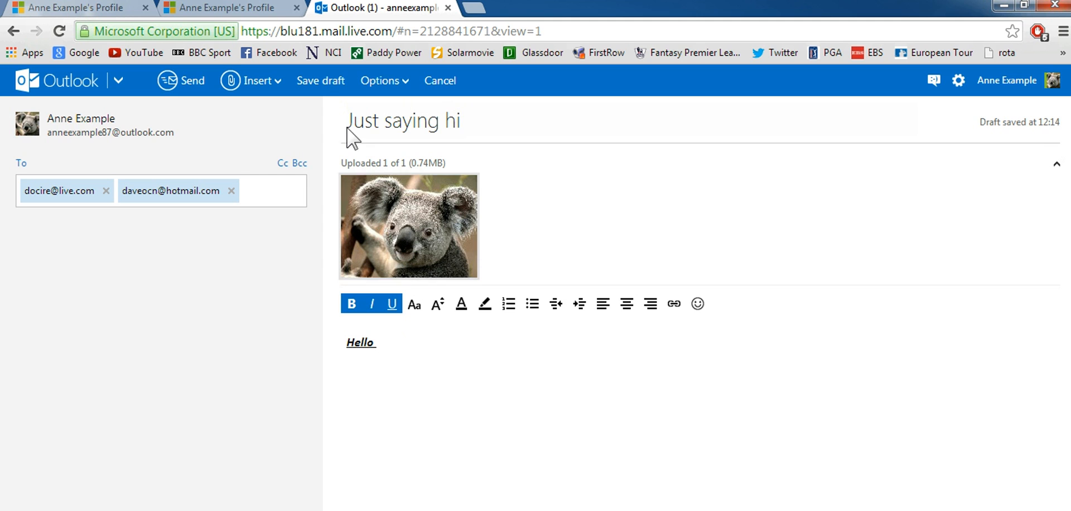
- Save the draft and open the Outlook.com mailbox in a new tab
left_click(326, 79)
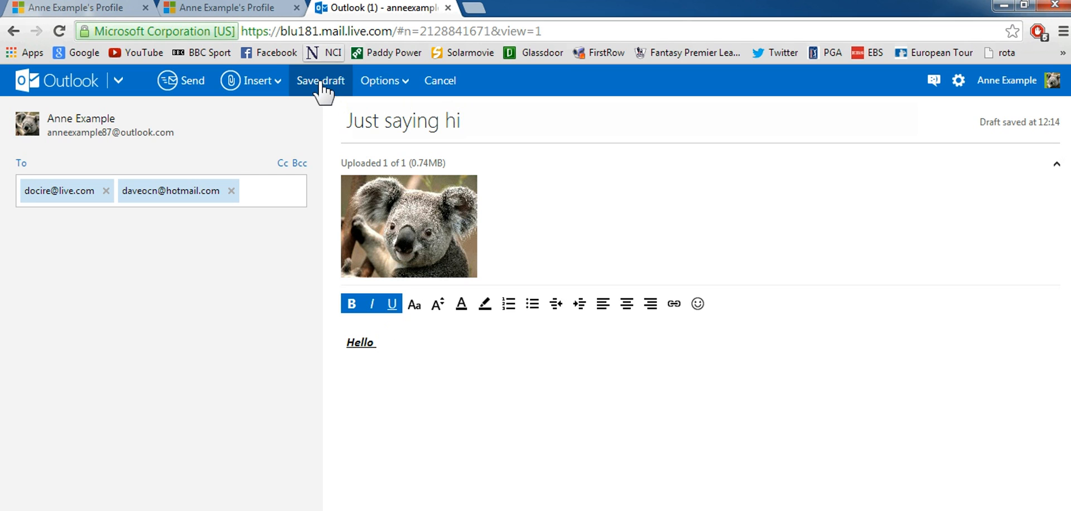
left_click(323, 88)
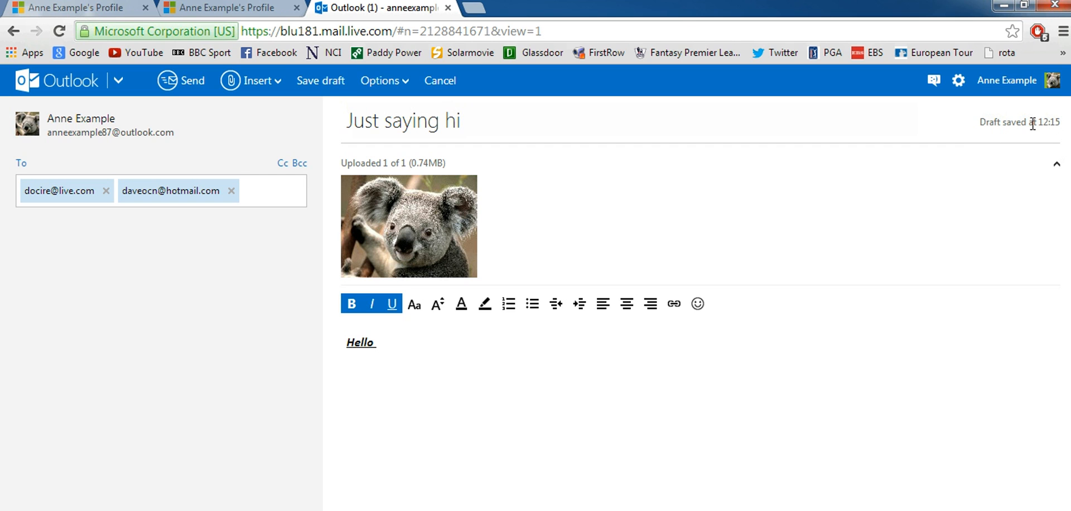
left_click(118, 81)
left_click(117, 84)
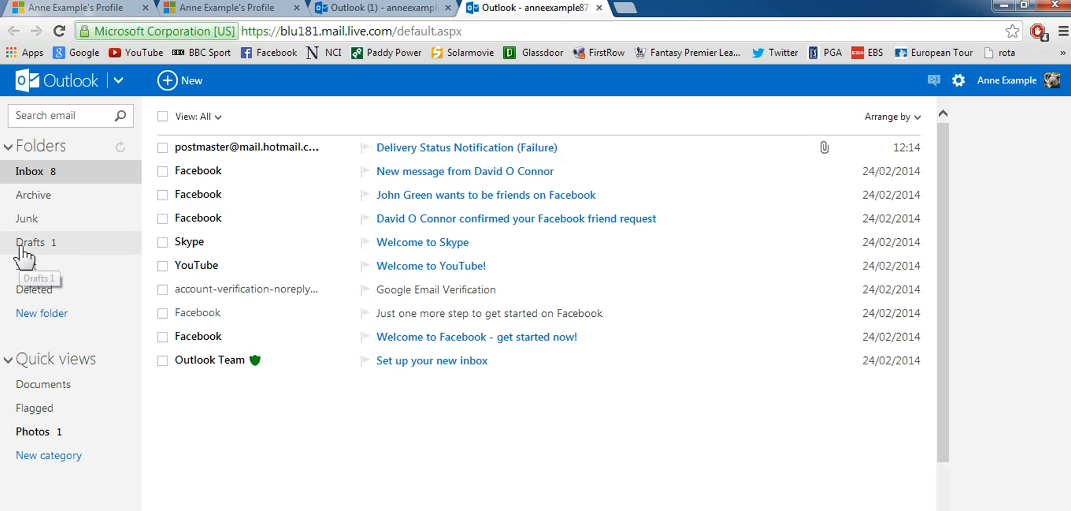
- Open the Drafts folder and the saved 'Just saying hi' draft
left_click(77, 248)
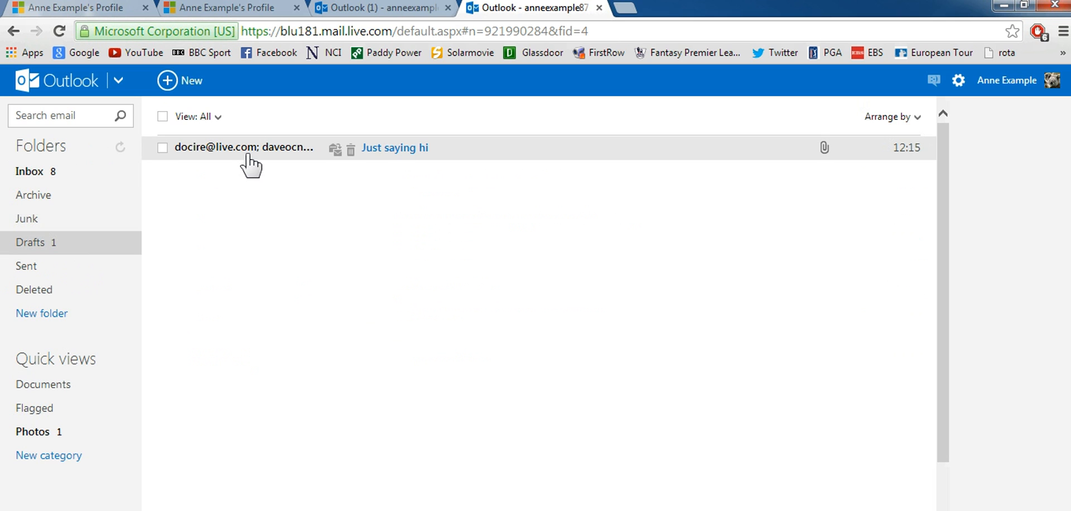
left_click(251, 147)
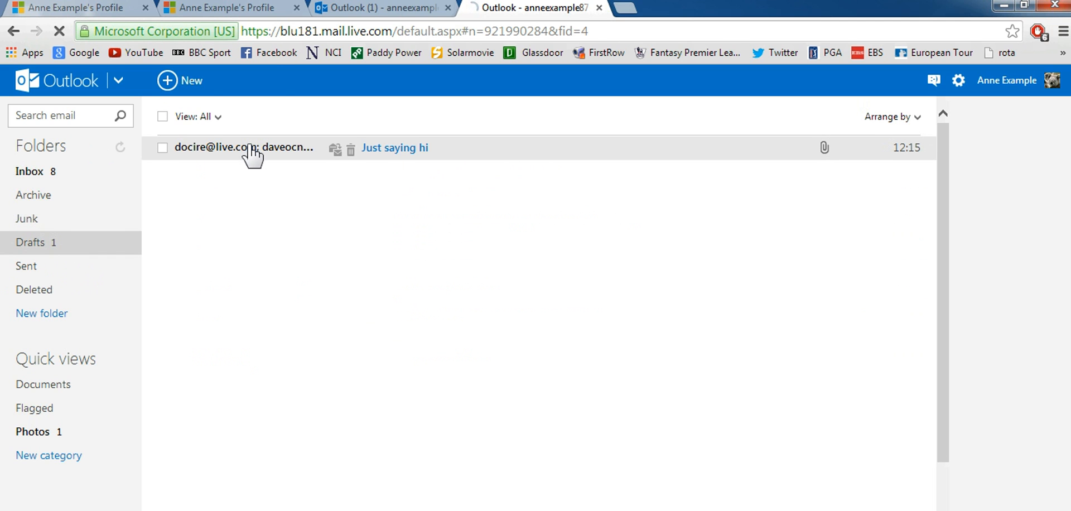
left_click(402, 148)
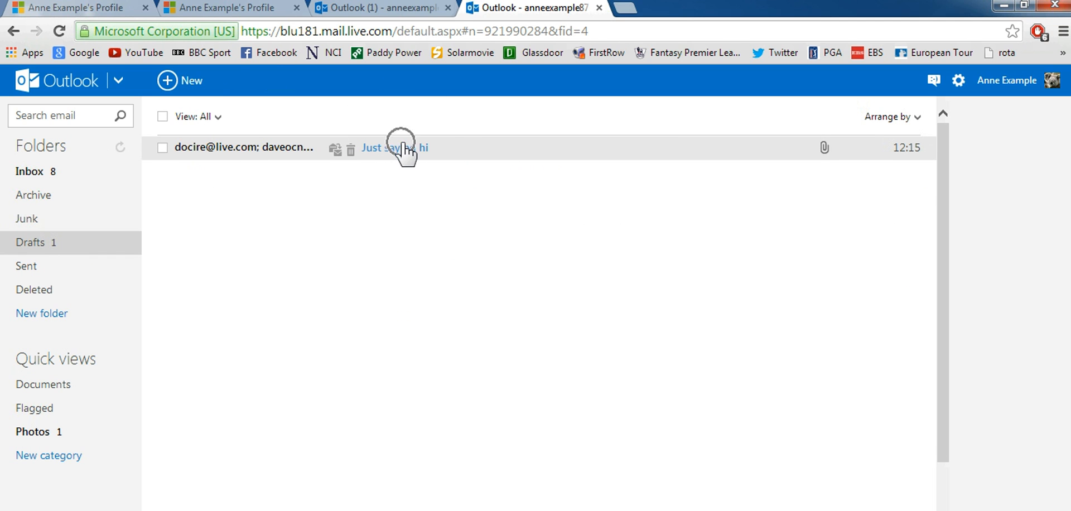
left_click(825, 151)
- Resume the 'Just saying hi' draft and send it with its Koala attachment to both recipients
left_click(398, 156)
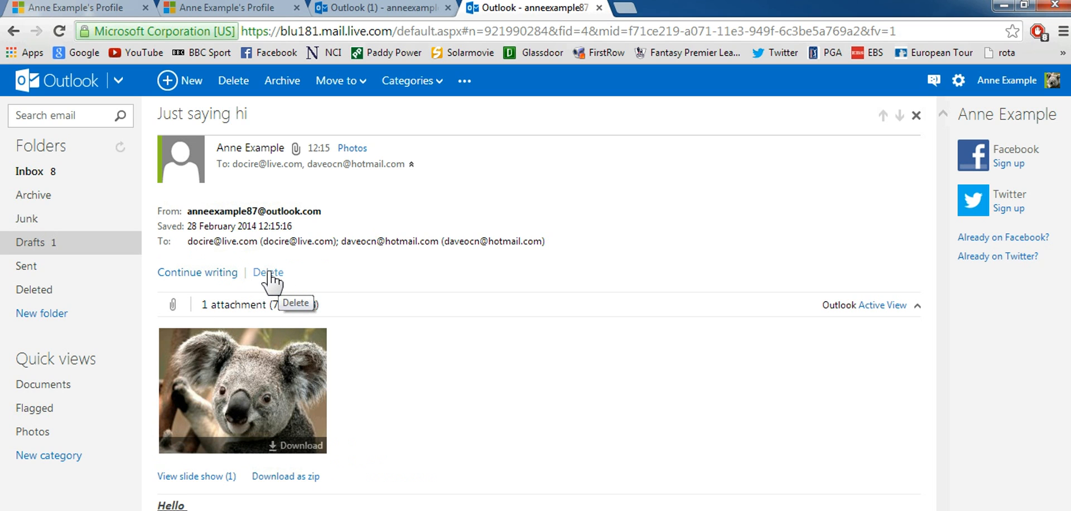
left_click(197, 278)
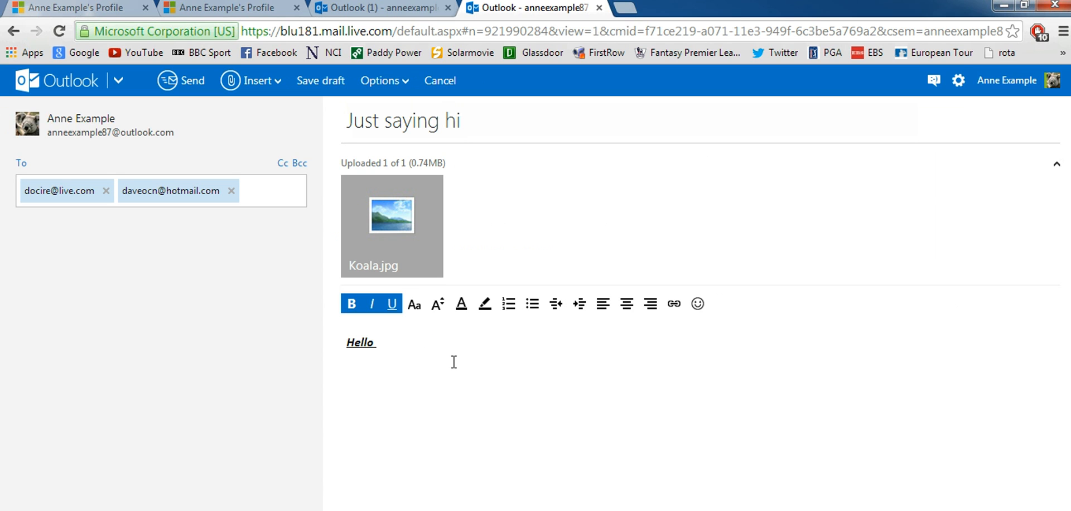
left_click(195, 94)
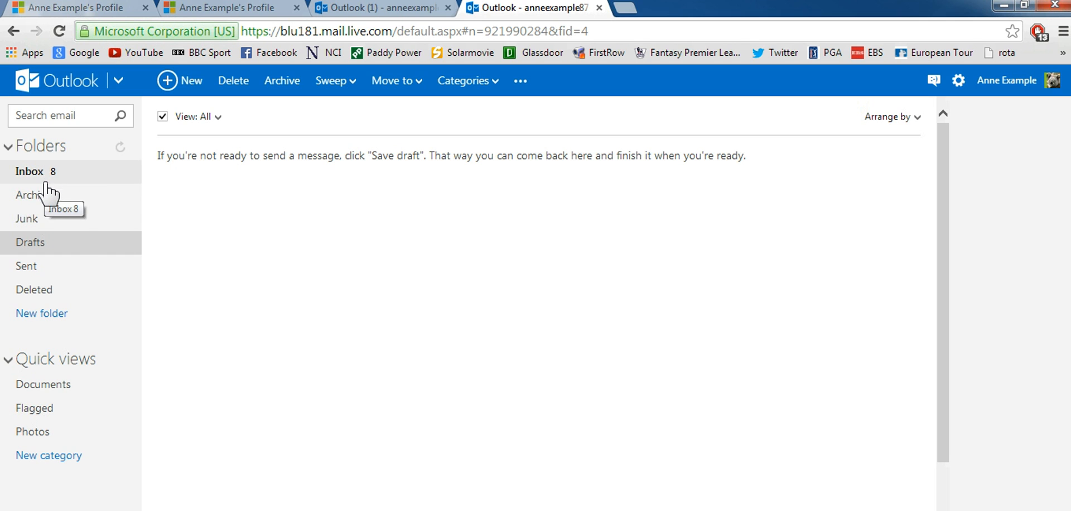
left_click(33, 273)
- Check the sent 'Just saying hi' message in the Sent folder
left_click(35, 268)
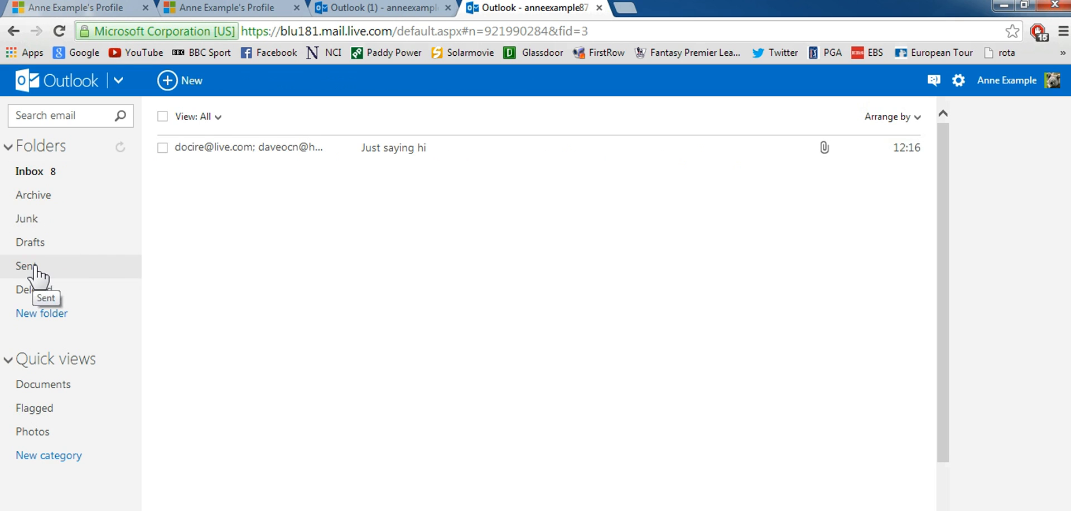
left_click(228, 149)
left_click(411, 154)
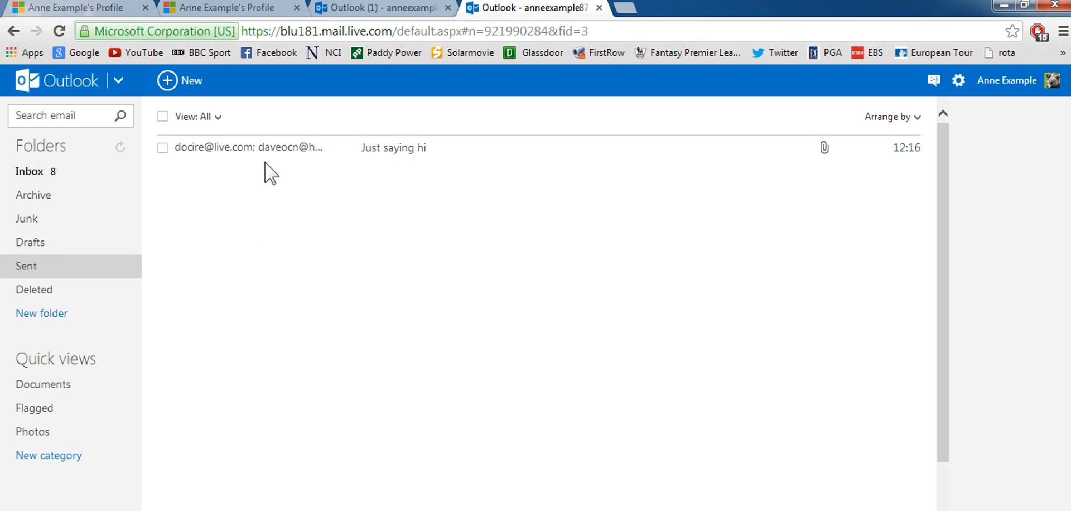
- Return to the Inbox and open the Delivery Status Notification (Failure) message
left_click(39, 174)
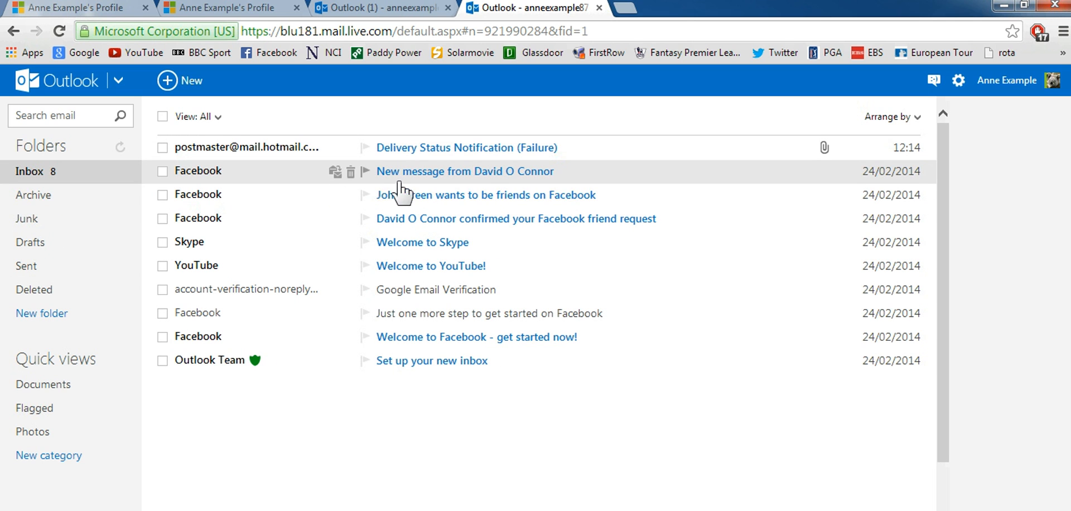
left_click(245, 148)
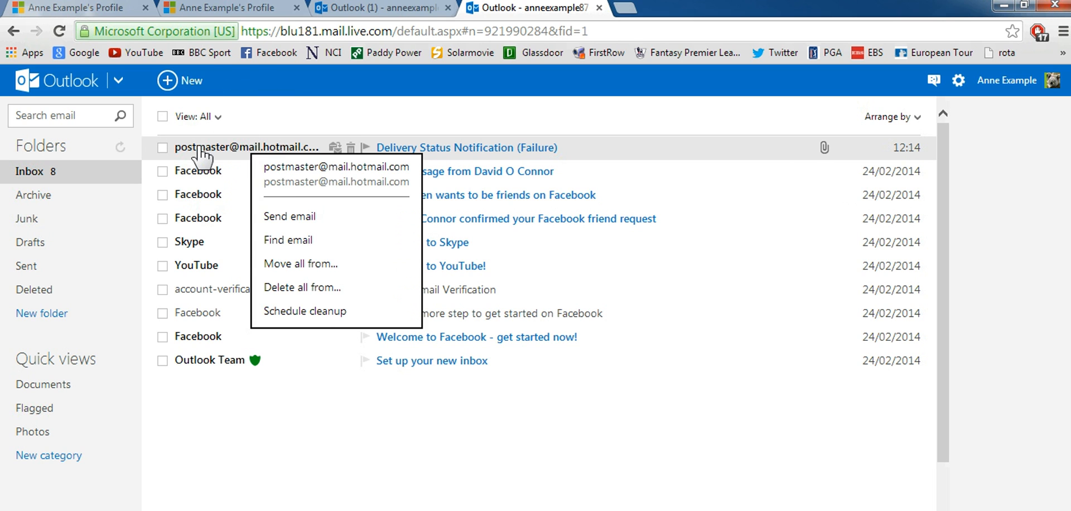
left_click(442, 148)
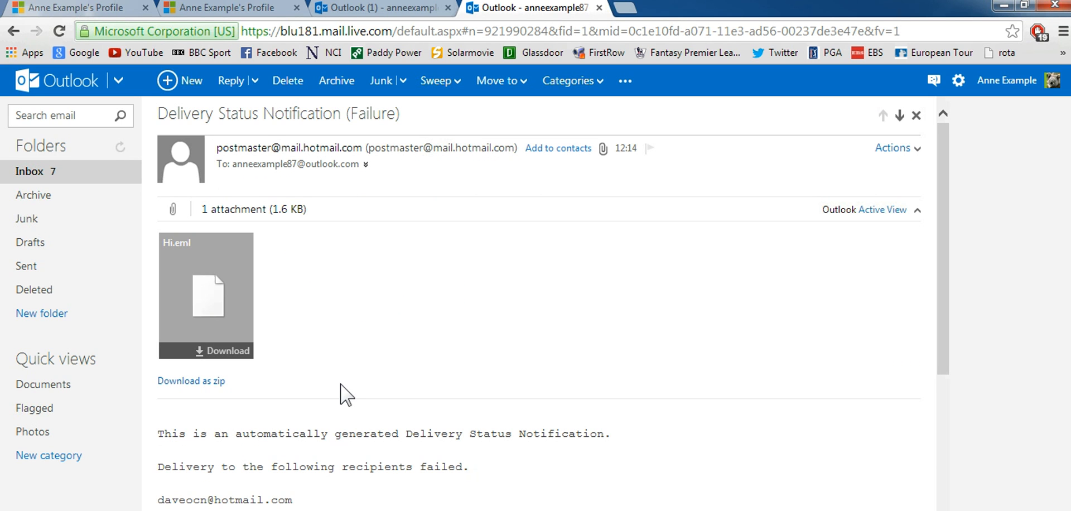
- Read the failure notice, selecting the sender's address, then go back to the Inbox list
left_click(202, 501)
mouse_move(210, 158)
left_mouse_down()
mouse_move(336, 162)
mouse_move(221, 158)
left_mouse_up()
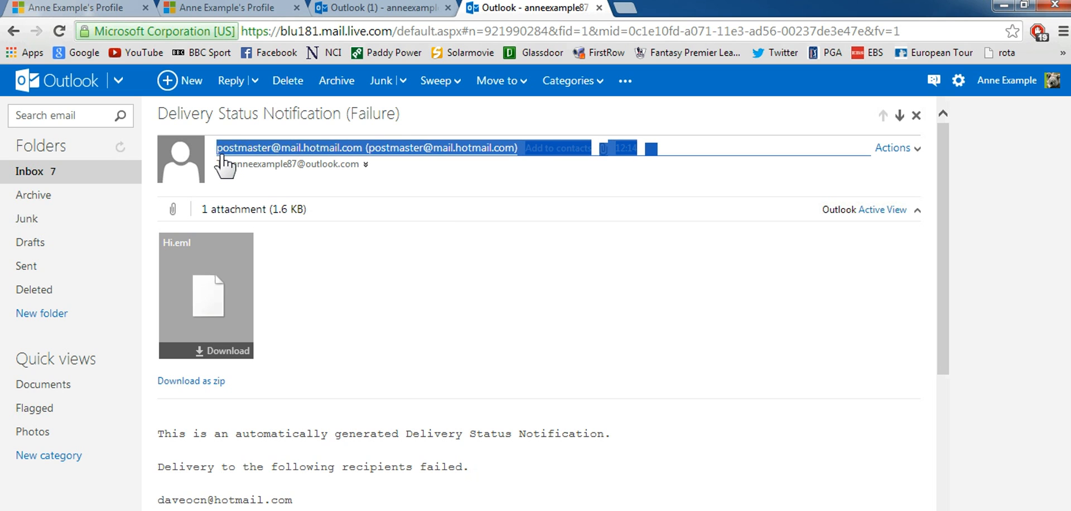
left_click(221, 156)
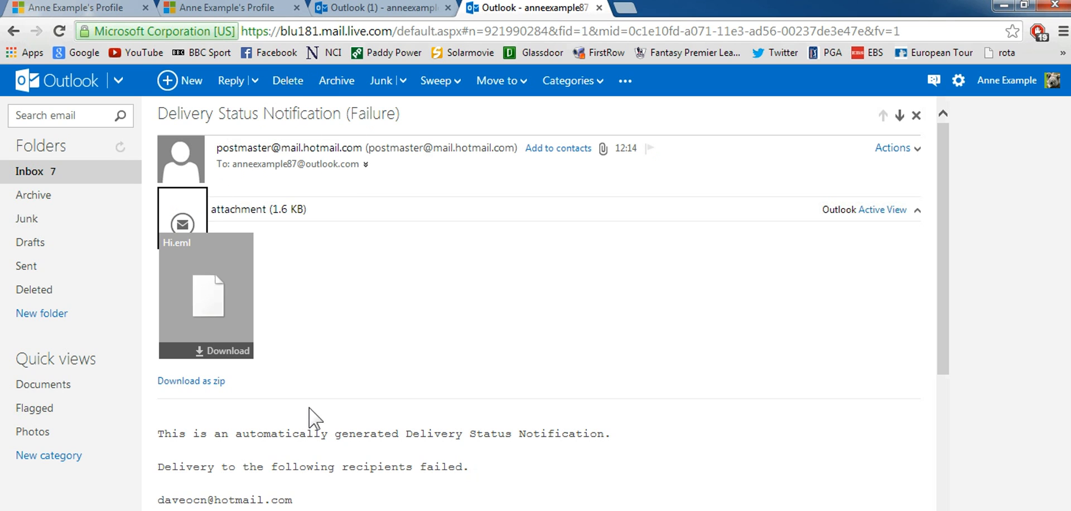
left_click(221, 504)
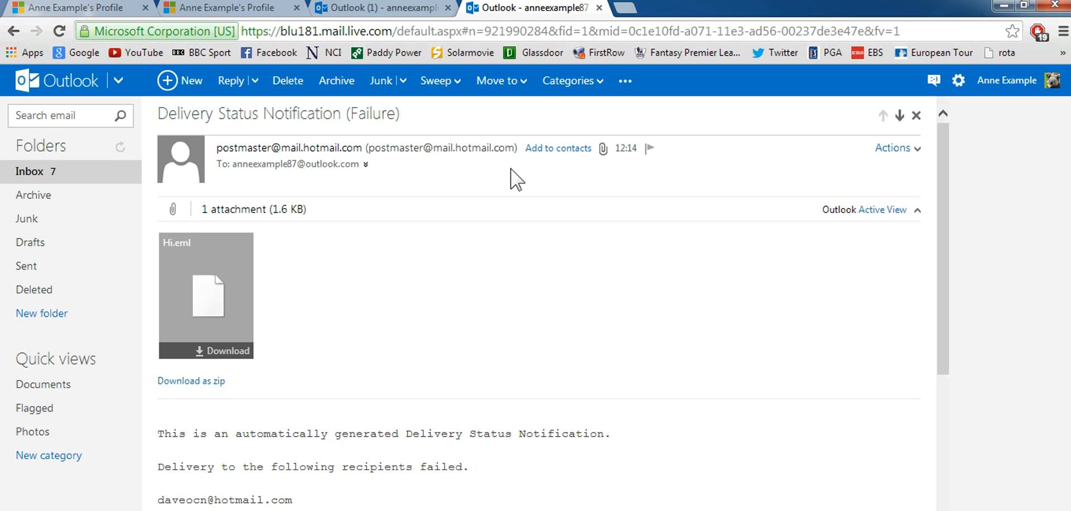
left_click(49, 168)
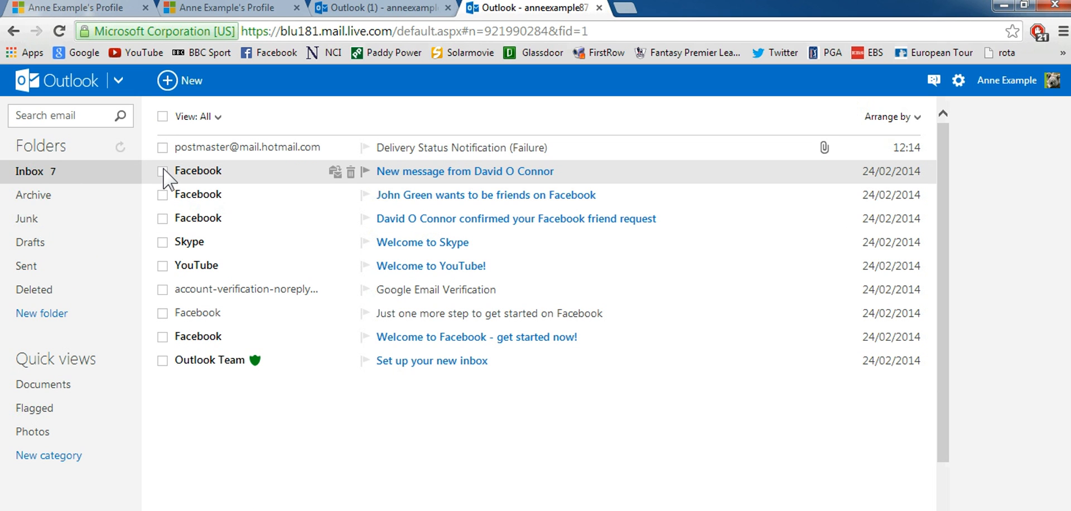
- Delete the Facebook new-message email from the inbox
left_click(163, 169)
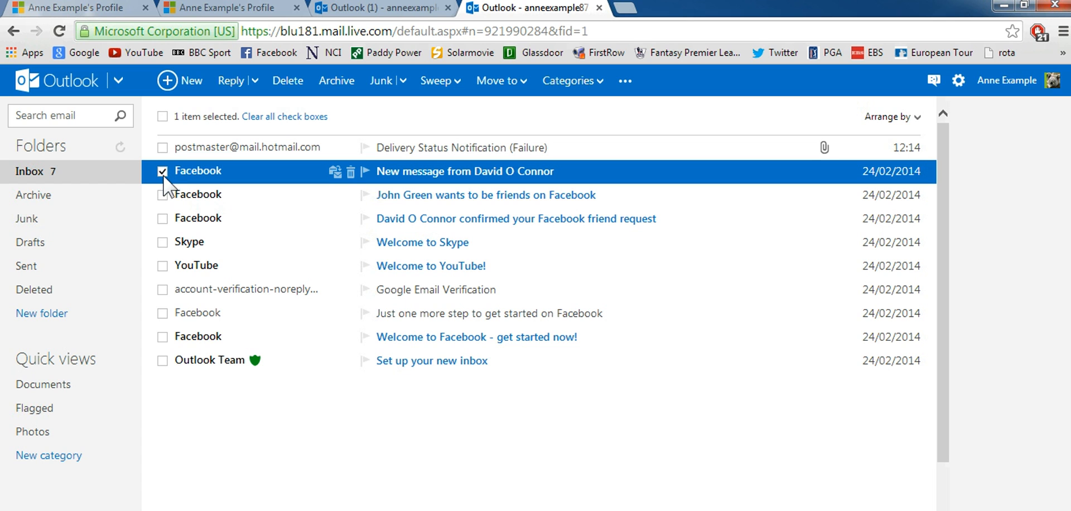
key("ctrl")
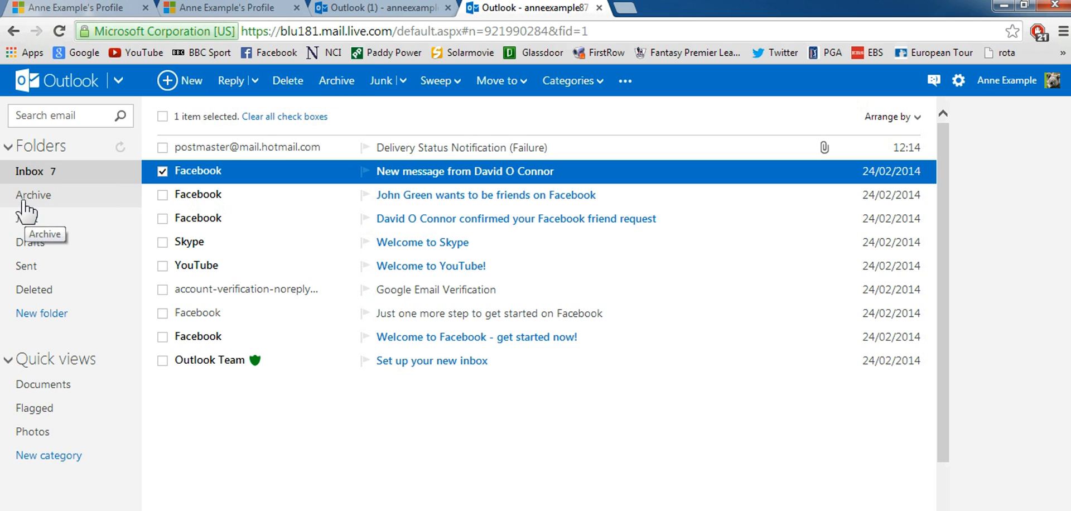
left_click(288, 87)
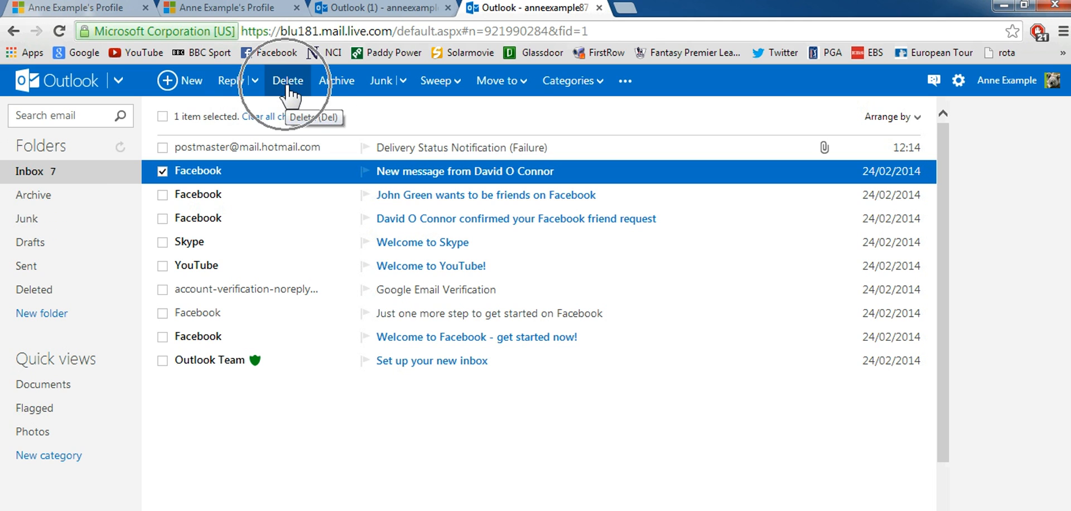
left_click(289, 84)
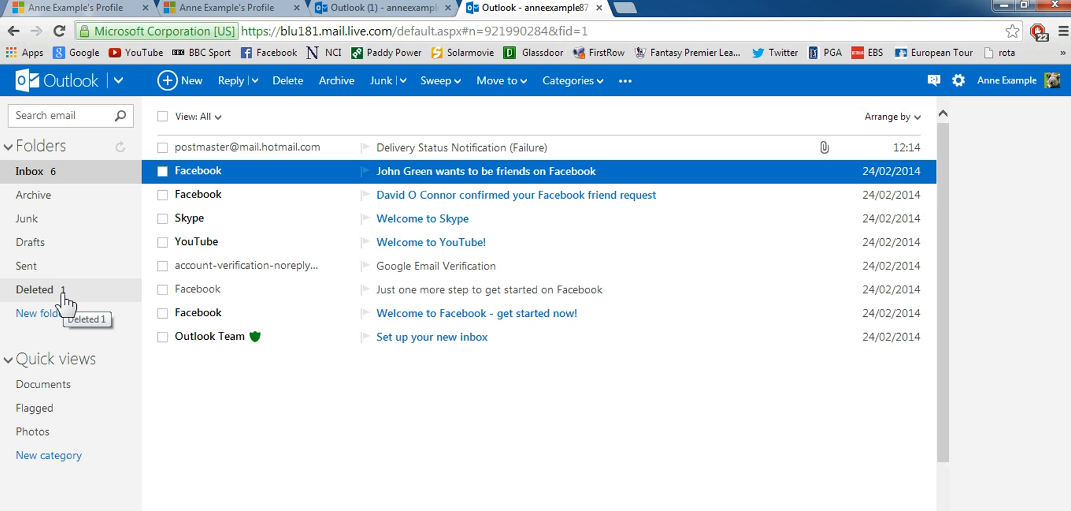
- Permanently delete that Facebook email from the Deleted folder and return to the Inbox
left_click(34, 292)
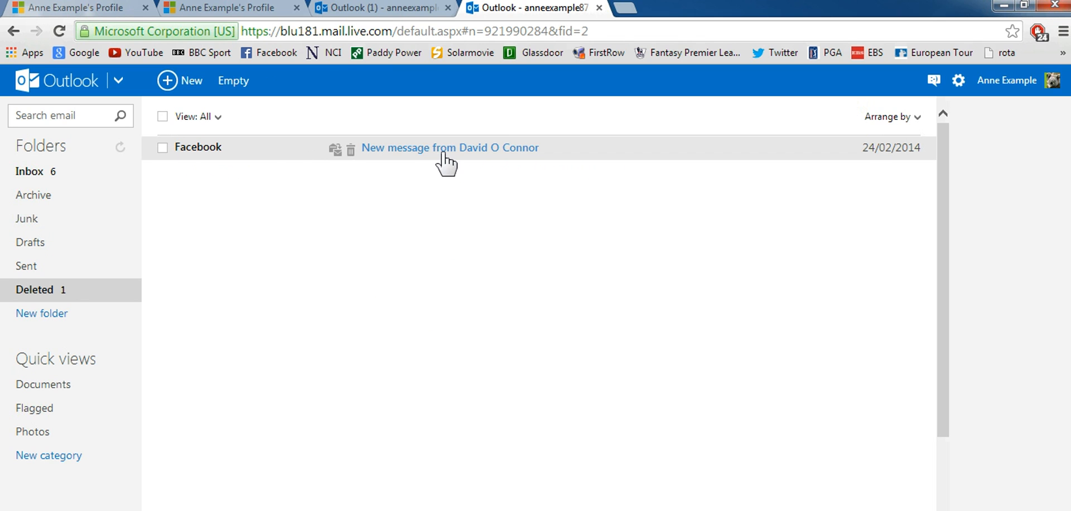
left_click(162, 148)
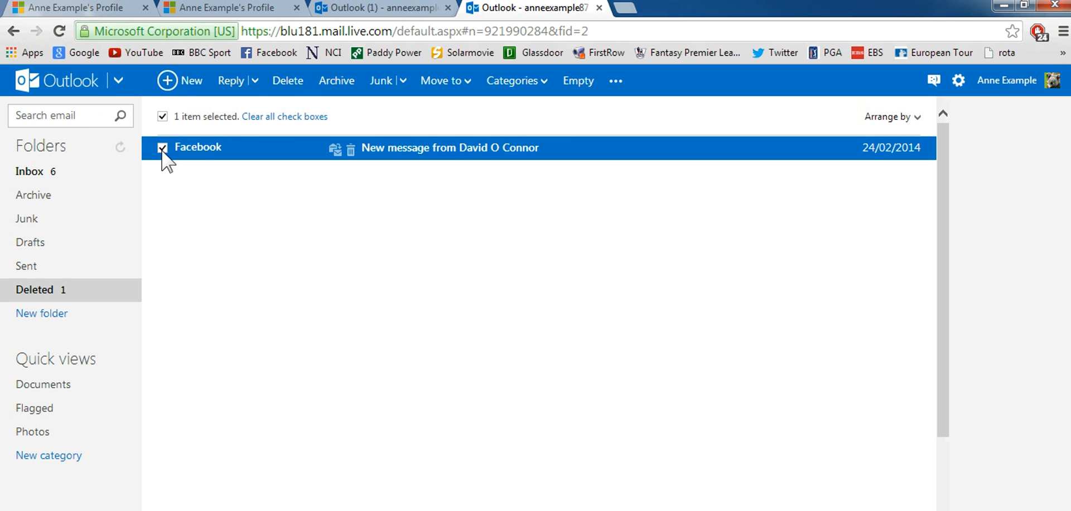
left_click(291, 84)
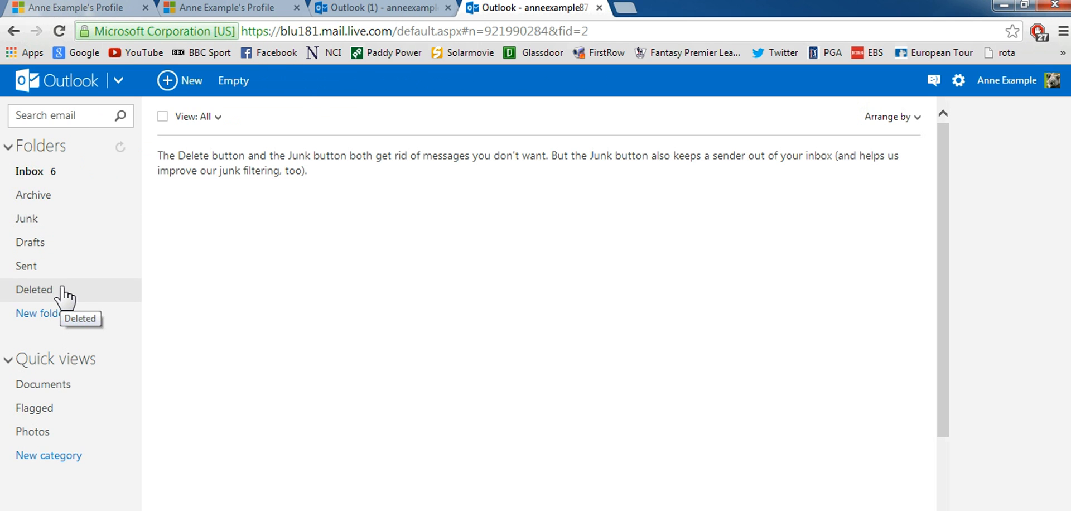
left_click(56, 178)
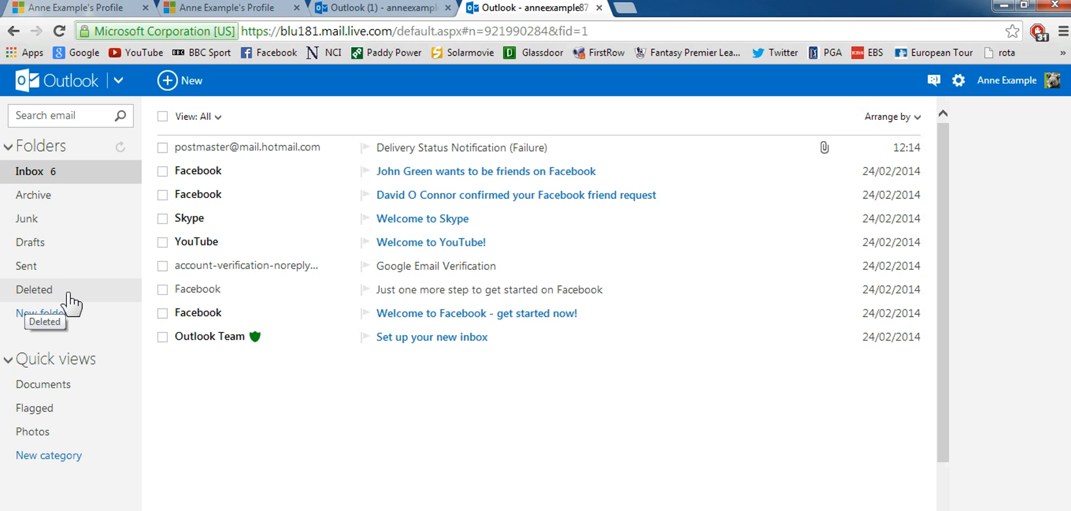
- Create a new folder named Accounts
left_click(261, 413)
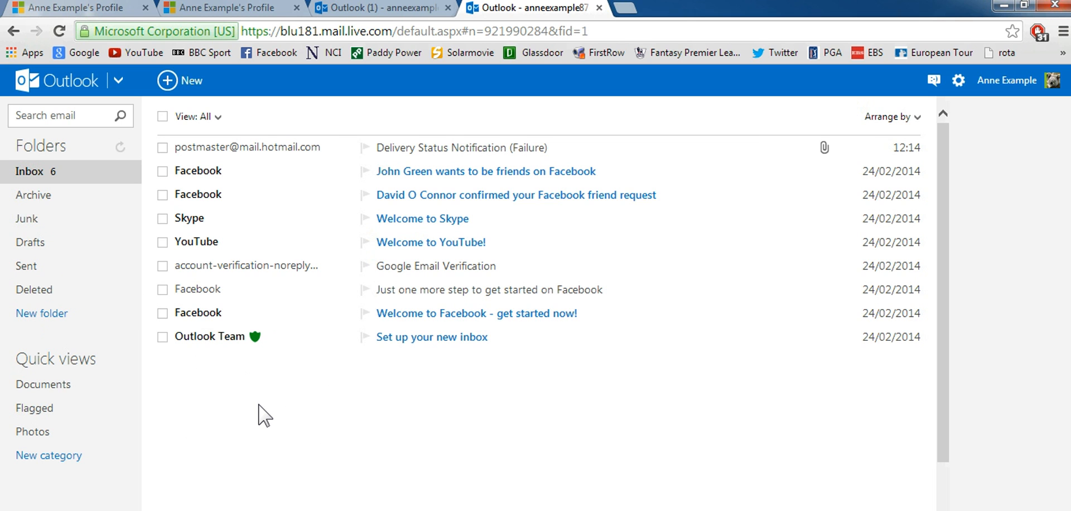
left_click(51, 314)
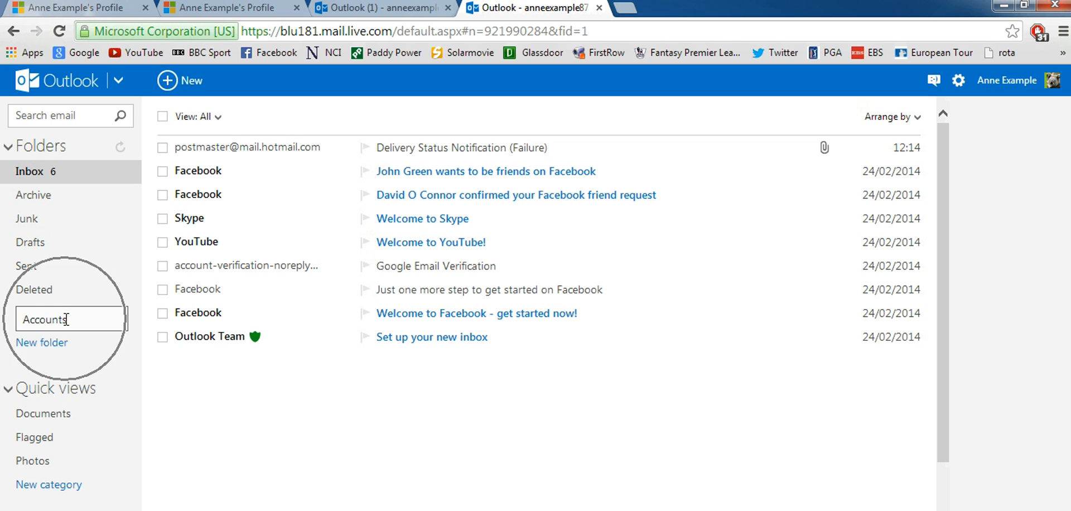
left_click(173, 384)
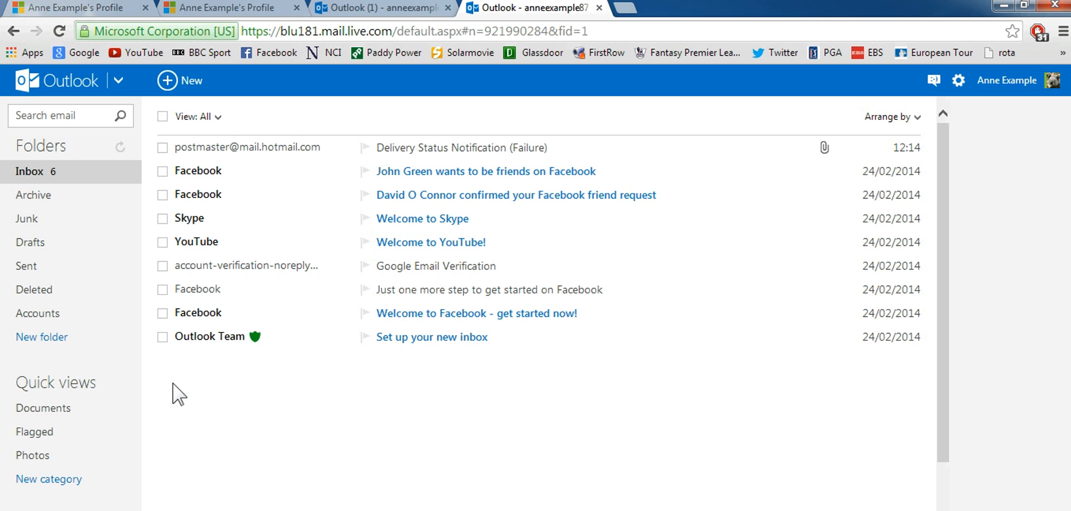
- Drag the Facebook friend-request email from the Inbox into the Accounts folder
left_click(48, 316)
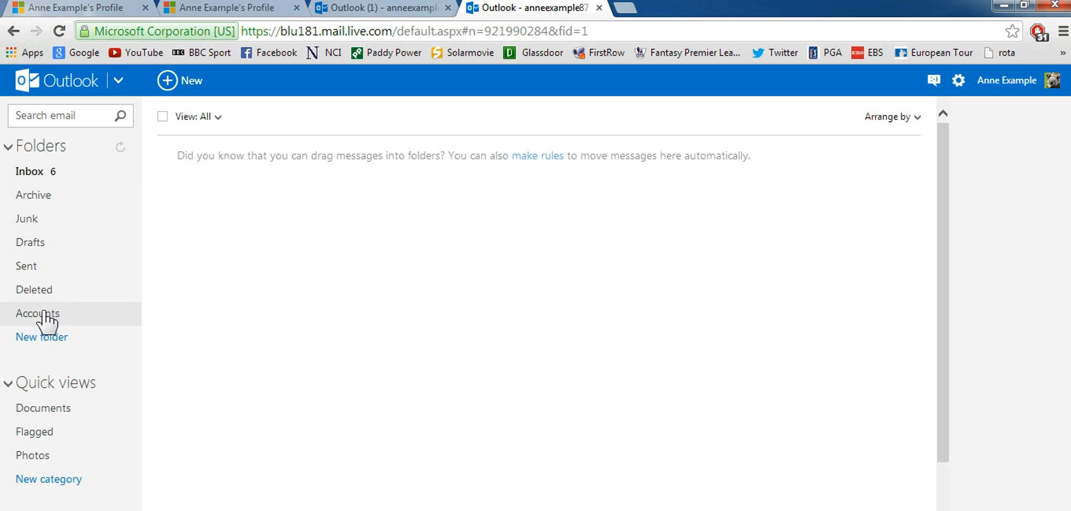
left_click(45, 173)
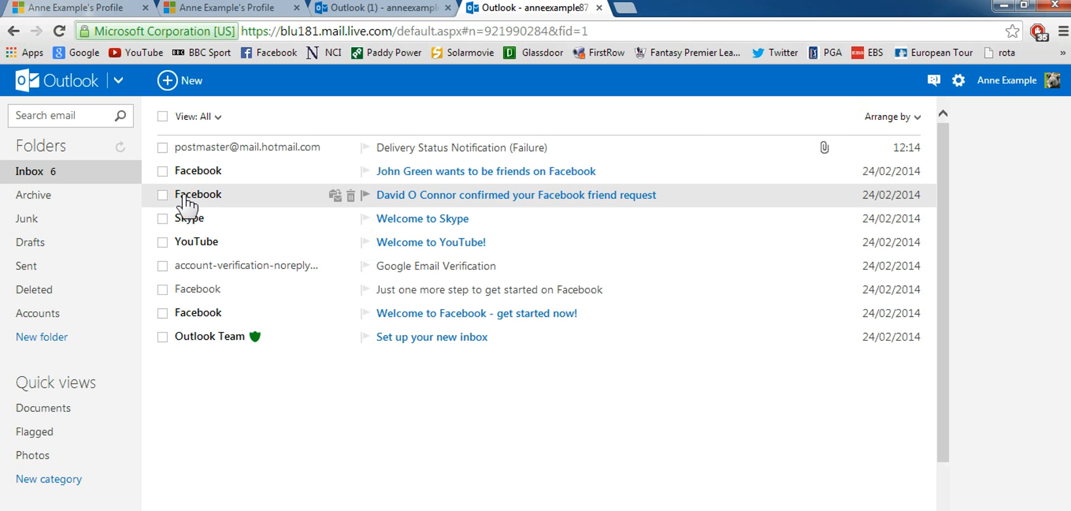
left_click(217, 174)
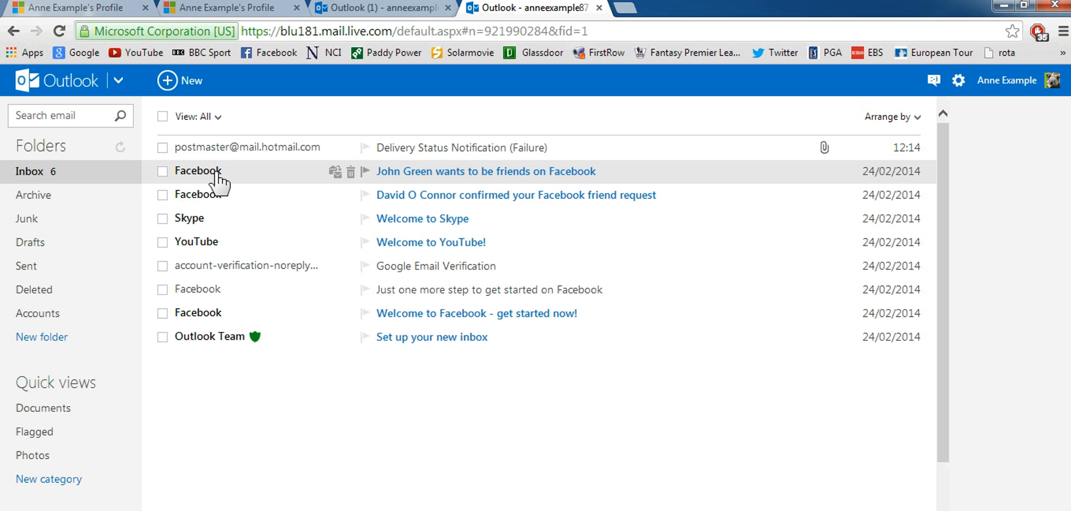
left_click_drag(217, 174, 34, 316)
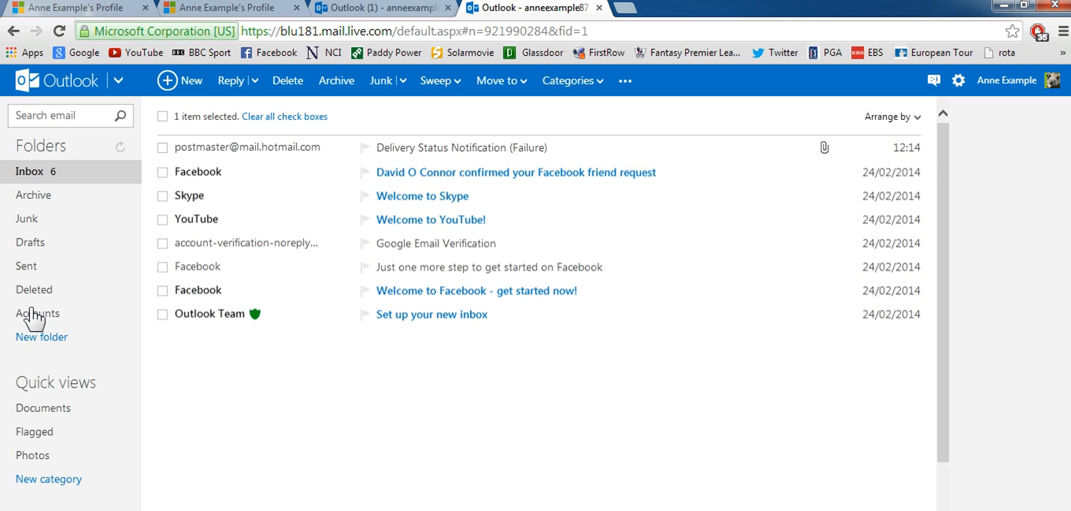
- Check Accounts, then move the Facebook friend-confirmation email there via Move to > Accounts
left_click(34, 315)
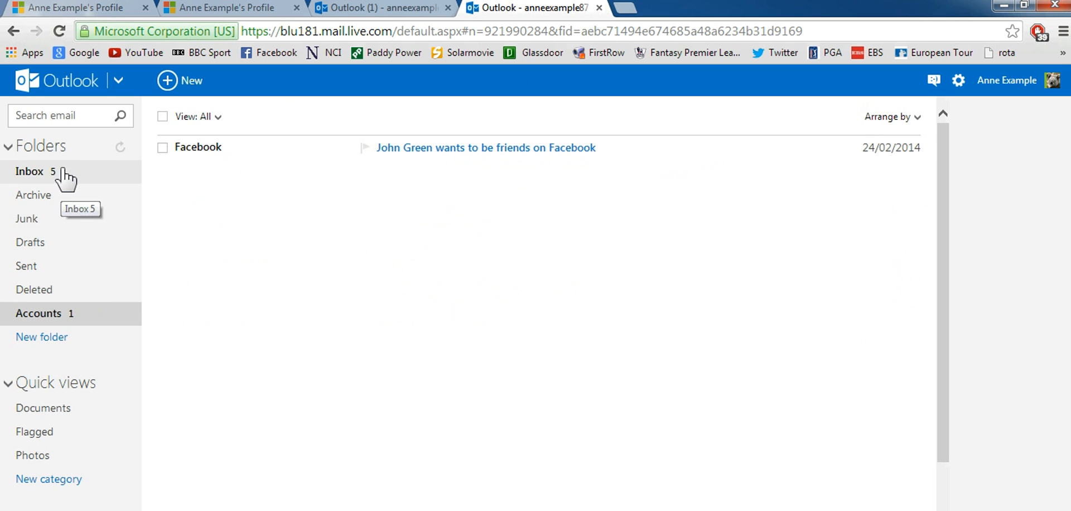
left_click(39, 174)
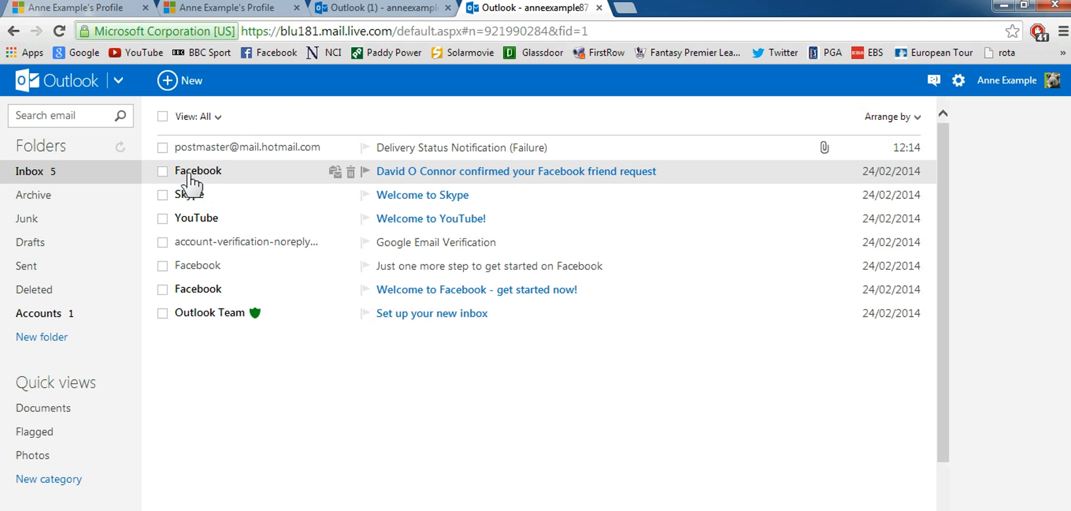
left_click(163, 171)
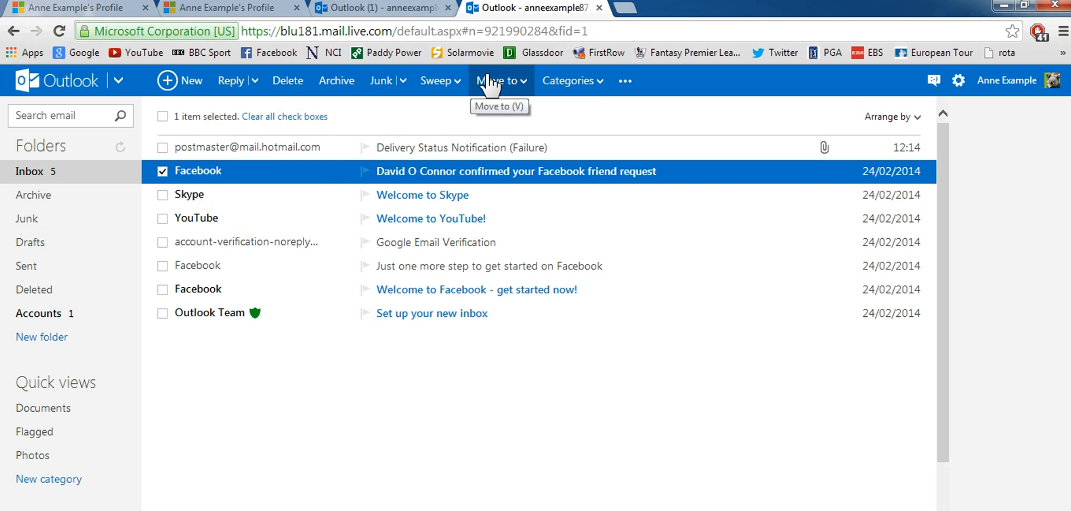
left_click(523, 83)
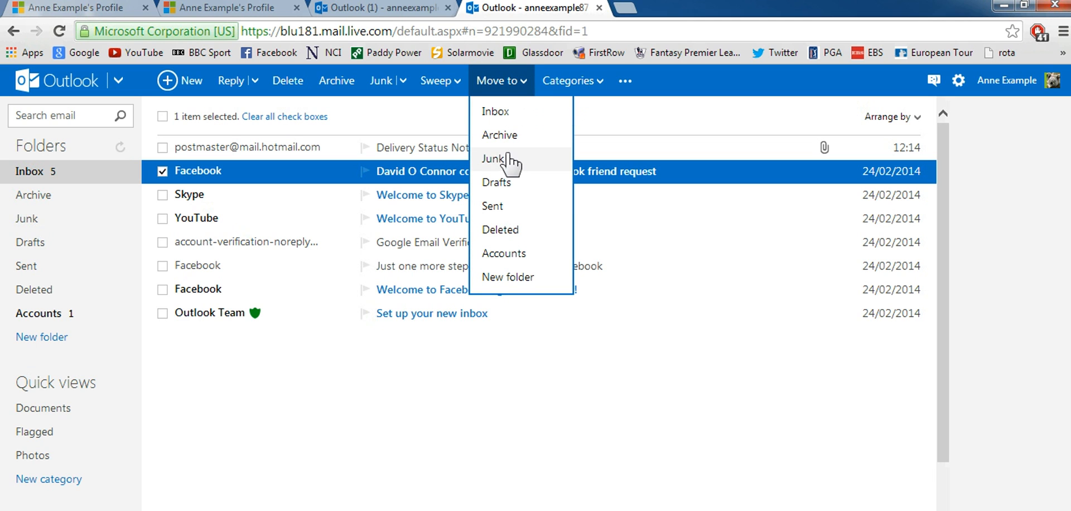
left_click(517, 261)
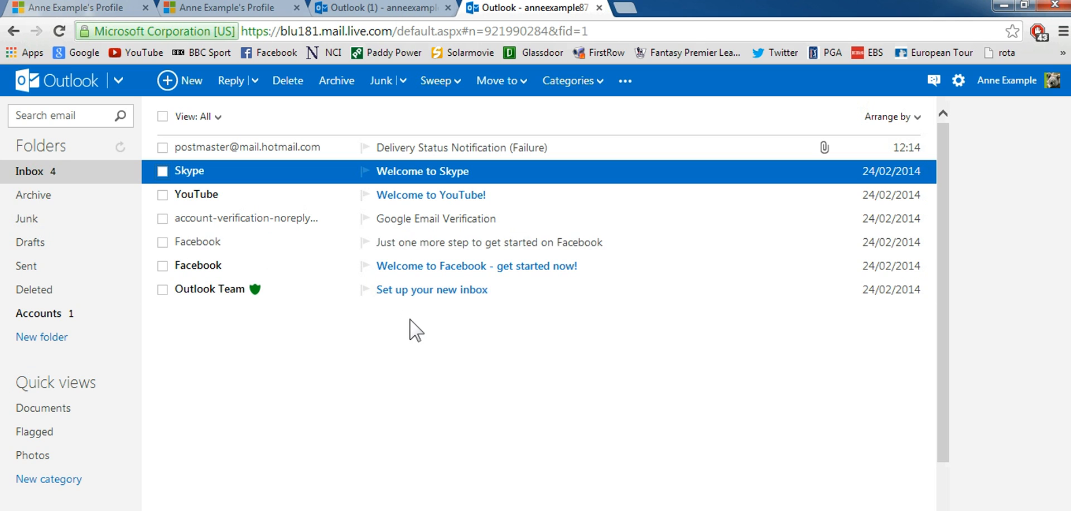
left_click(44, 173)
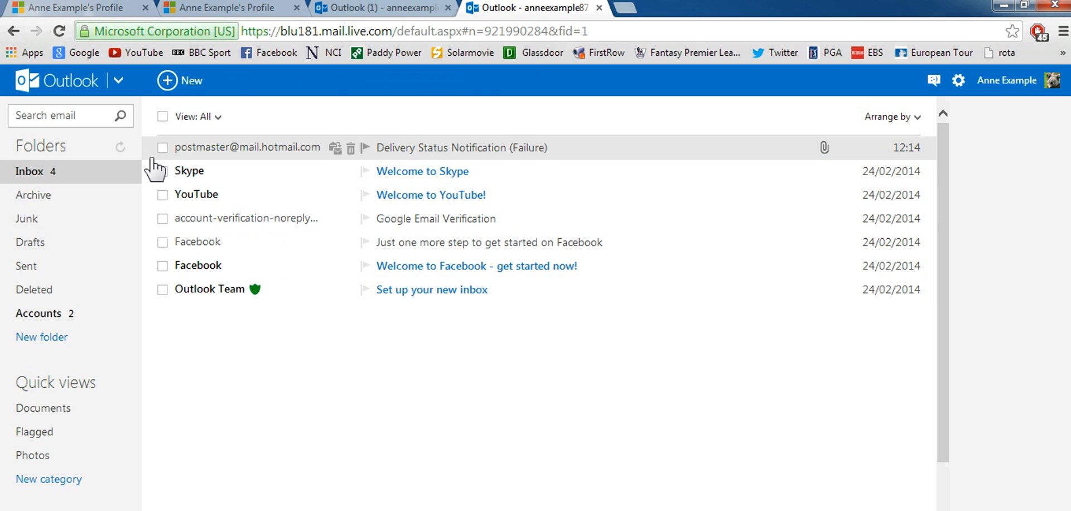
left_click(120, 81)
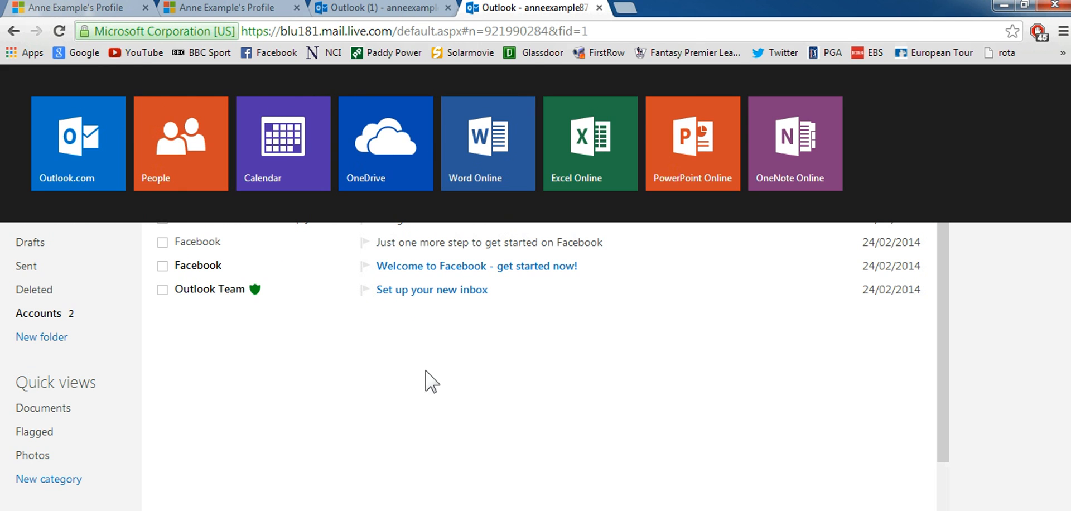
- Dismiss the apps panel and choose Sign out from the account menu
left_click(419, 389)
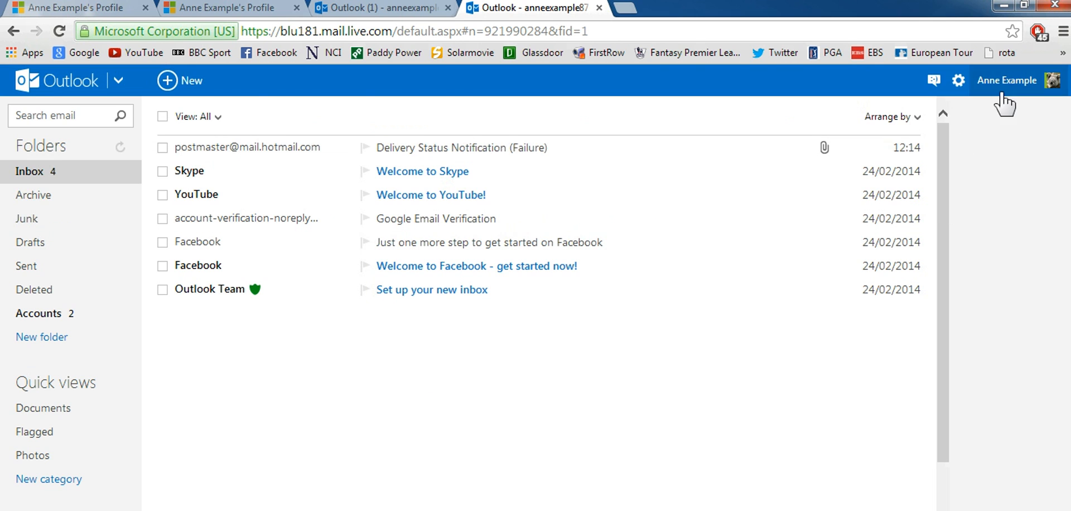
left_click(1022, 82)
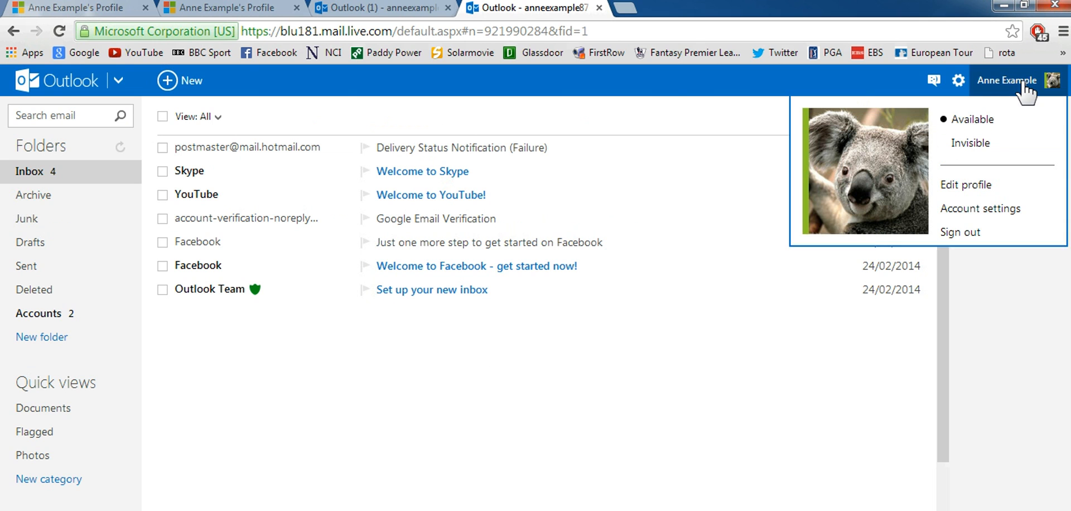
left_click(957, 232)
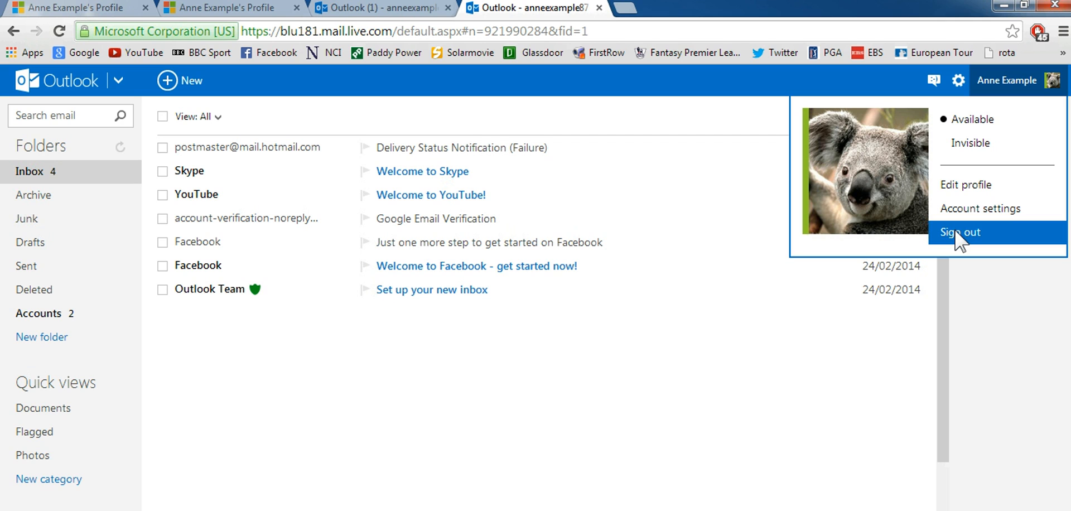